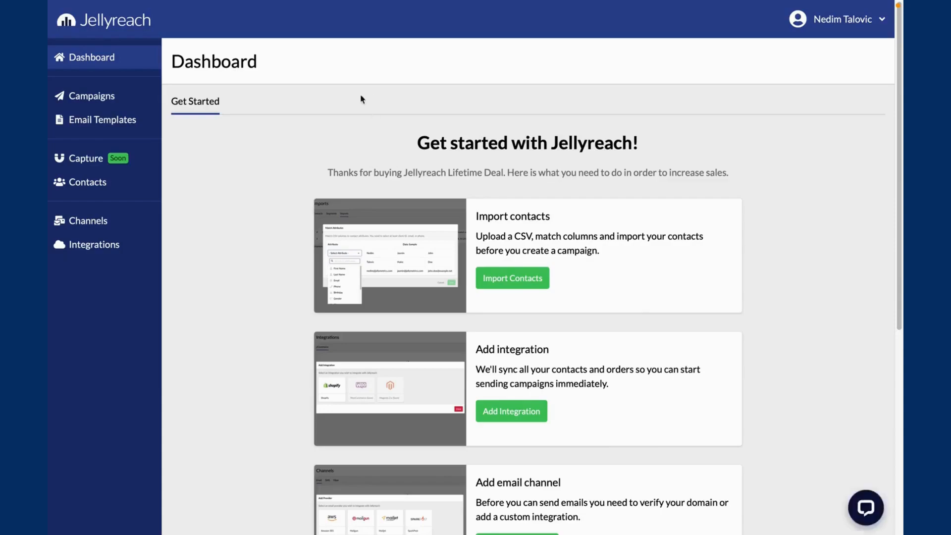
- Create a new contact list named Sample
left_click(133, 180)
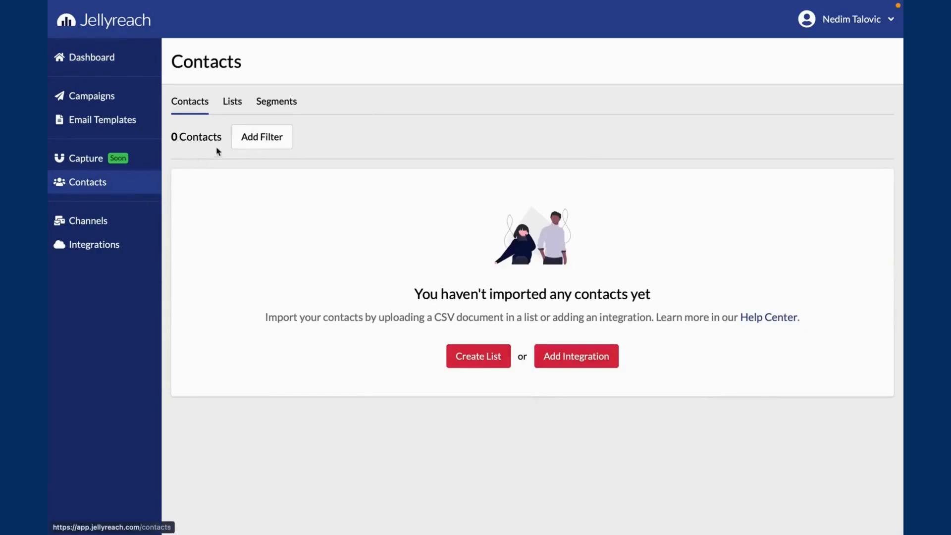
left_click(239, 110)
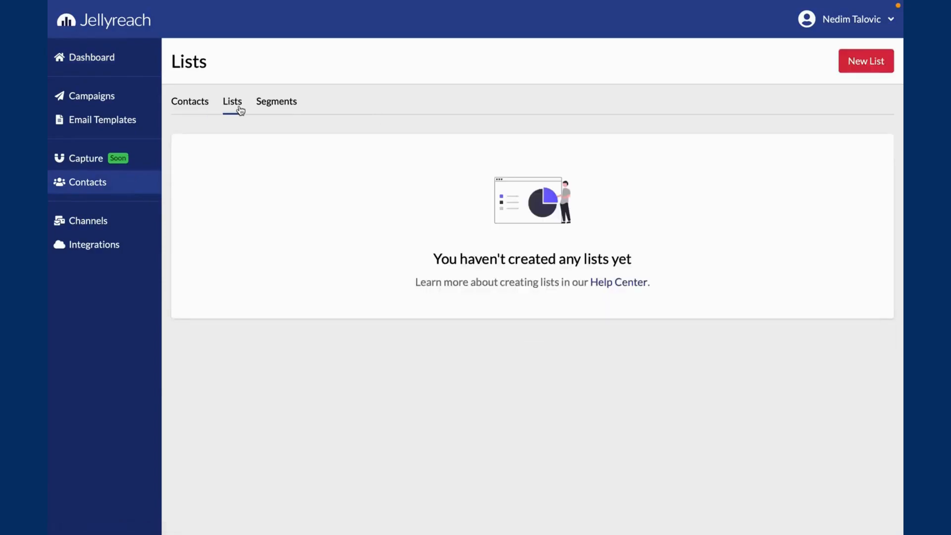
left_click(857, 71)
left_click(441, 250)
type("Sample")
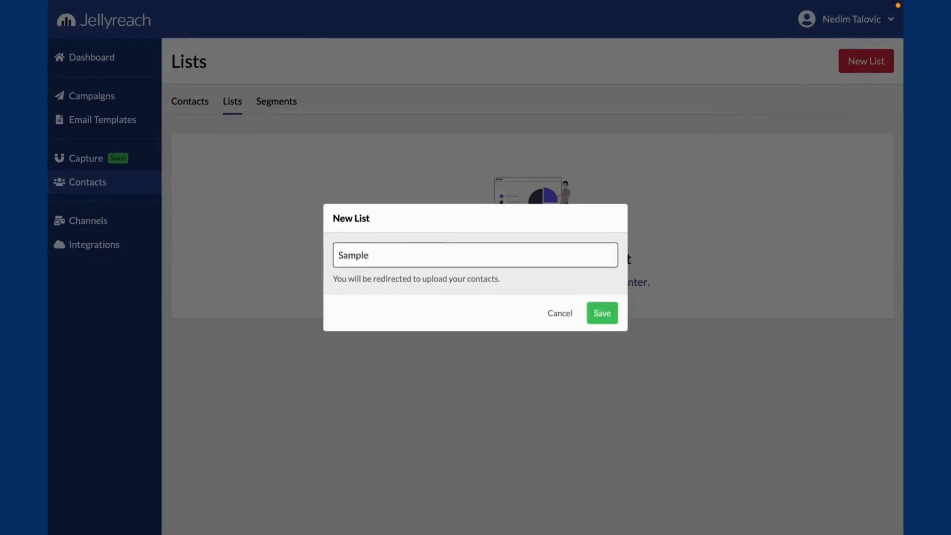
left_click(598, 313)
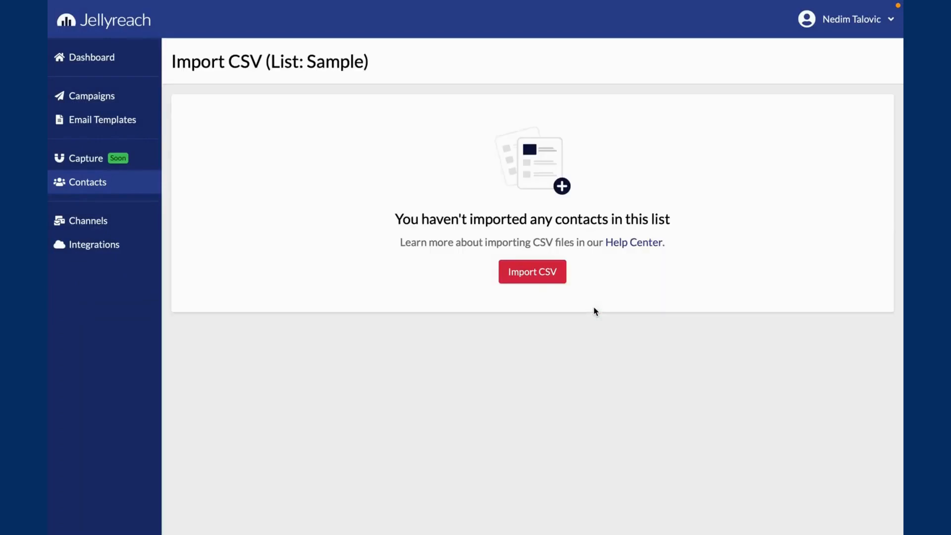
- Upload the sample contacts CSV document into the Sample list
left_click(551, 276)
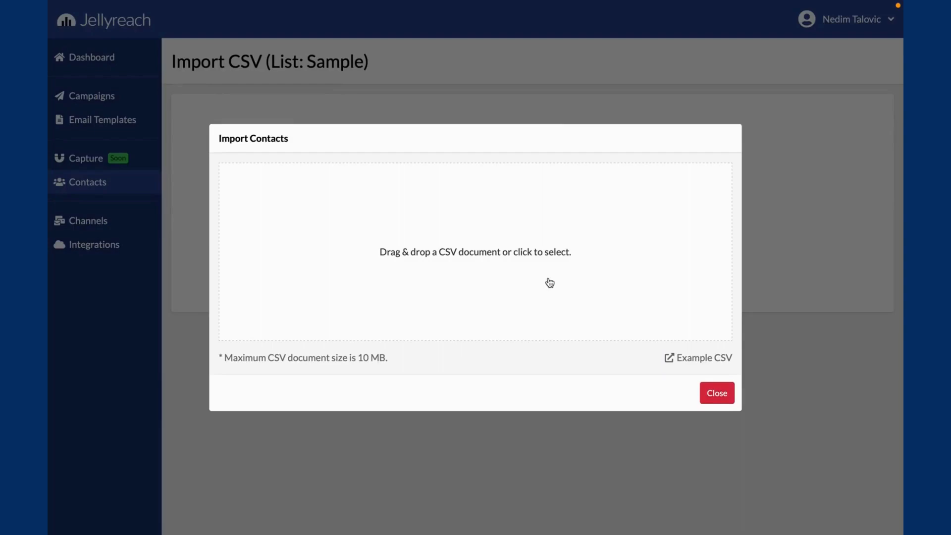
left_click(493, 227)
left_click(391, 235)
double_click(390, 235)
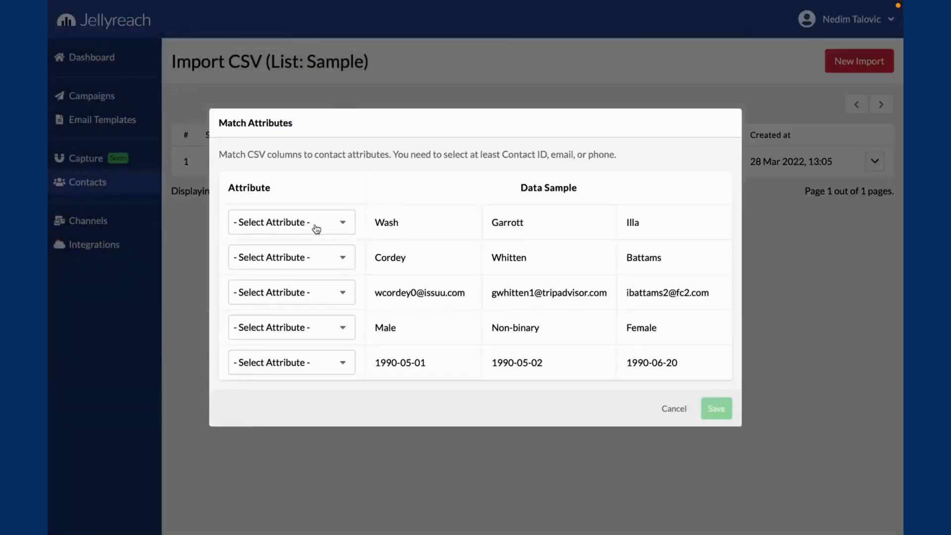
- Match the five CSV columns in order to First Name, Last Name, Email, Gender and Birthday, and save the matching
left_click(312, 227)
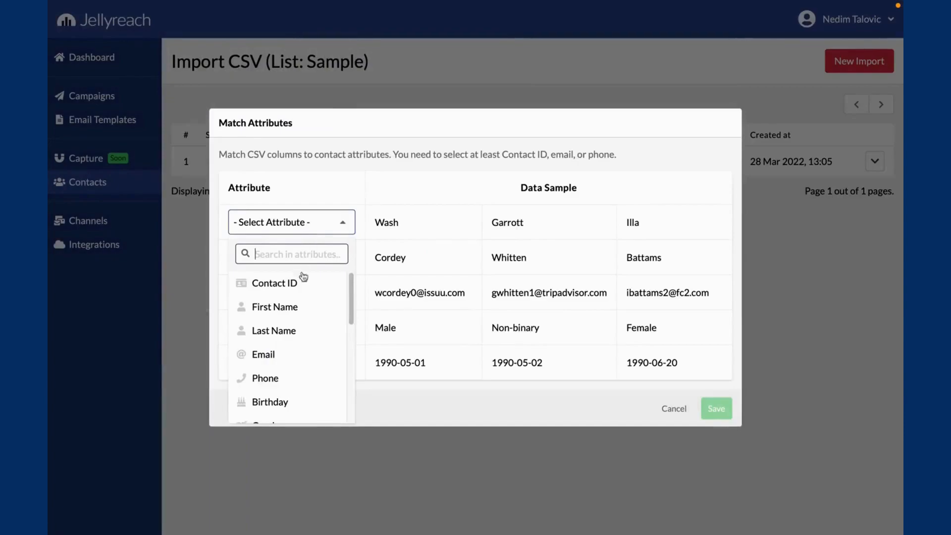
left_click(297, 308)
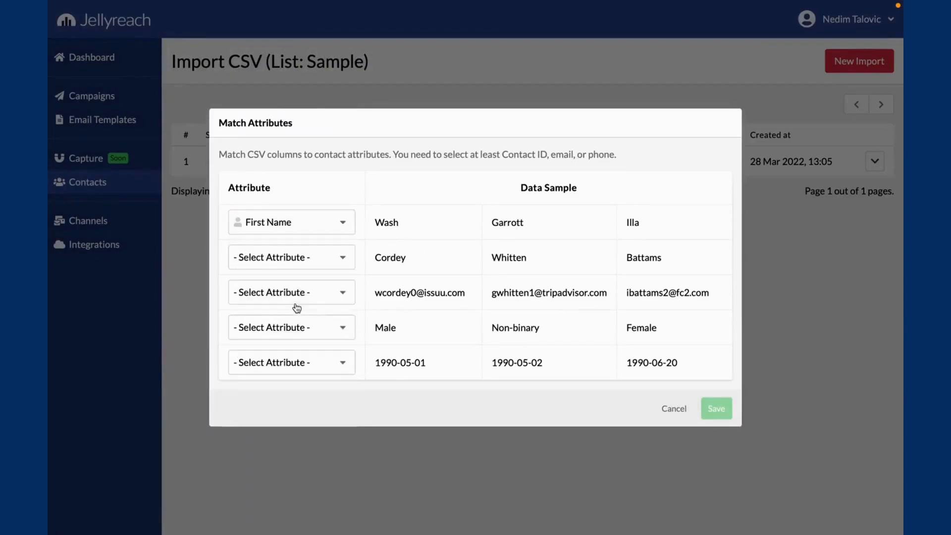
left_click(304, 265)
left_click(291, 366)
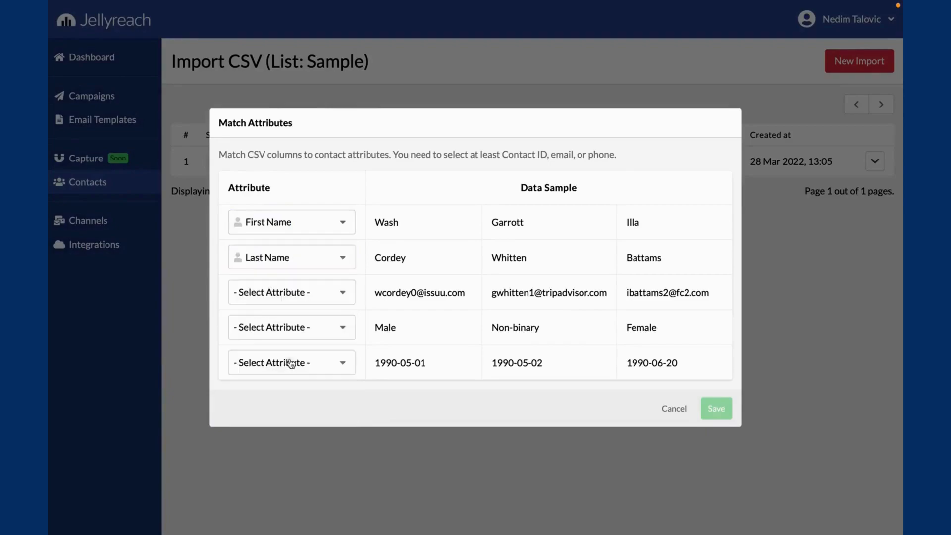
left_click(306, 301)
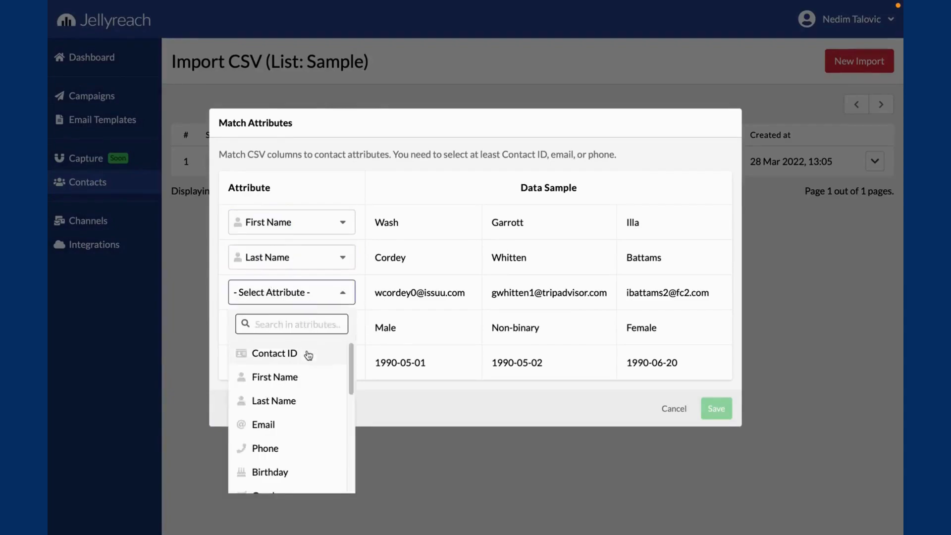
left_click(294, 419)
left_click(315, 336)
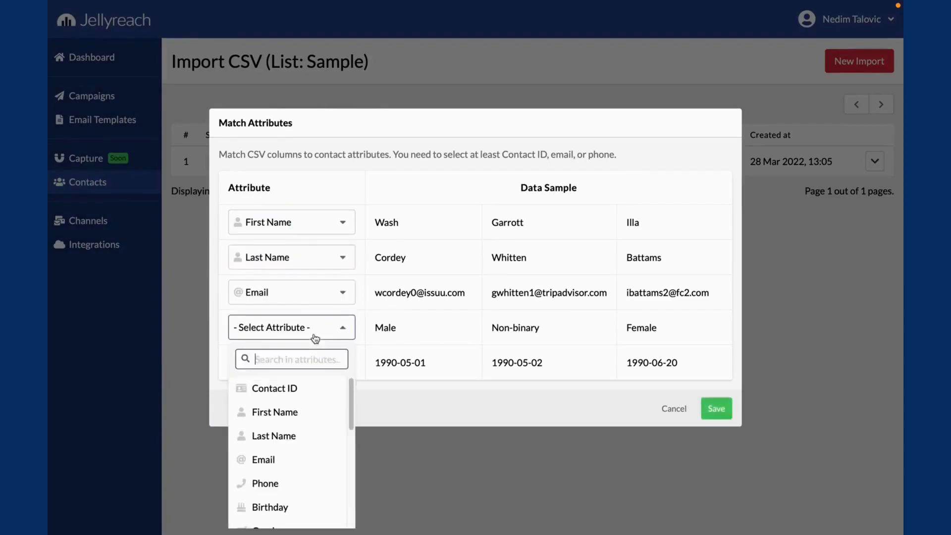
scroll(302, 412, "down", 1)
left_click(285, 499)
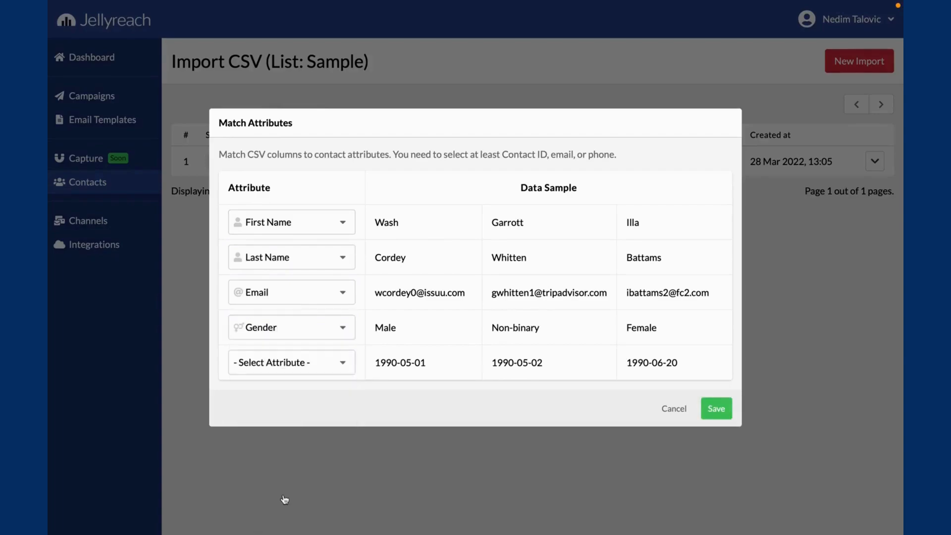
left_click(315, 375)
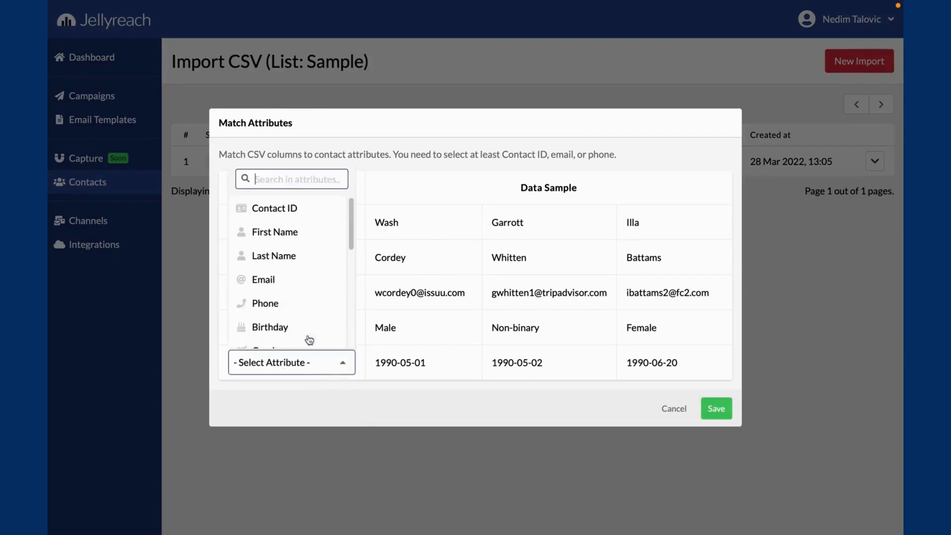
left_click(284, 328)
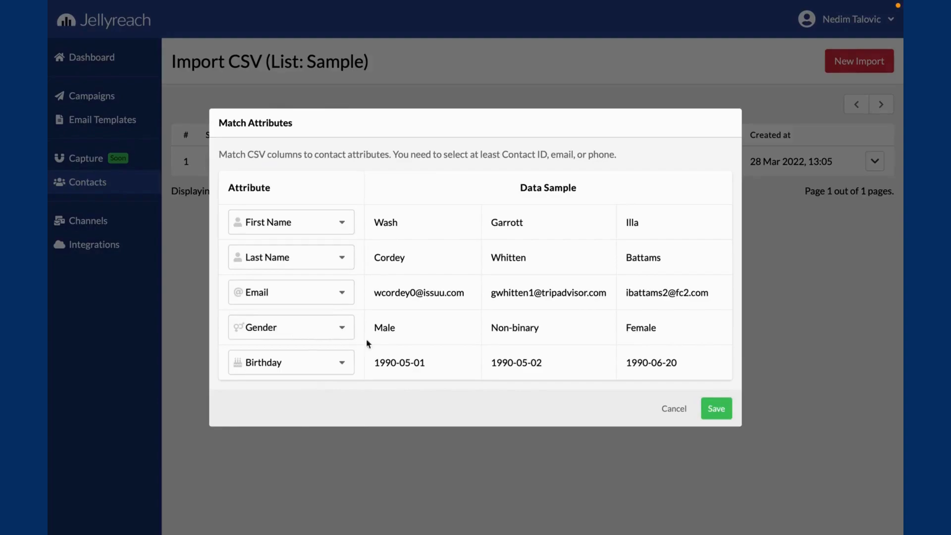
left_click(703, 412)
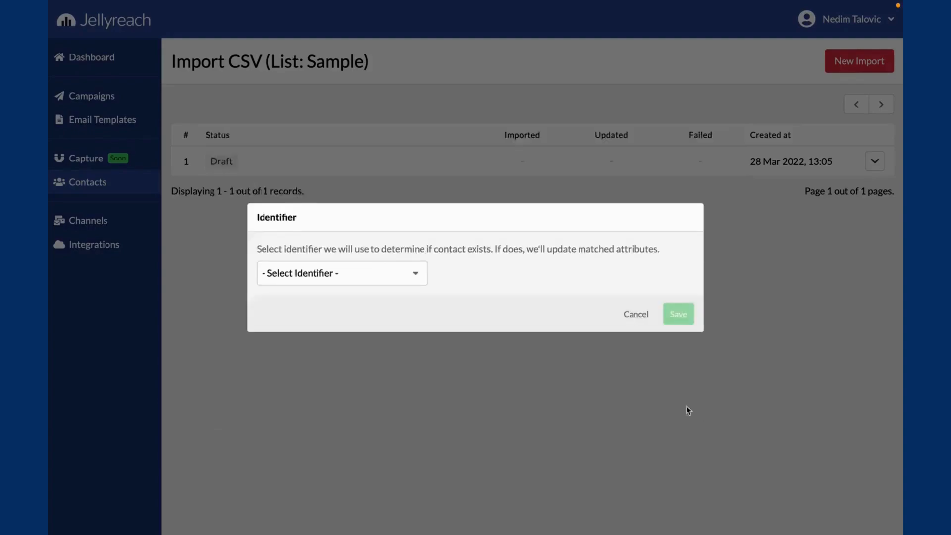
- Set Email as the identifier for existing contacts and start the import into the Sample list
left_click(334, 279)
left_click(332, 298)
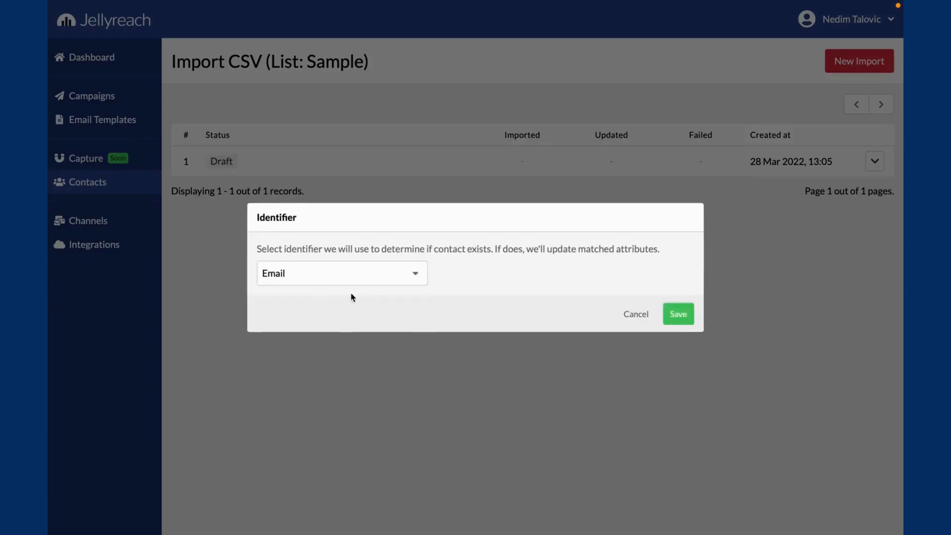
left_click(672, 315)
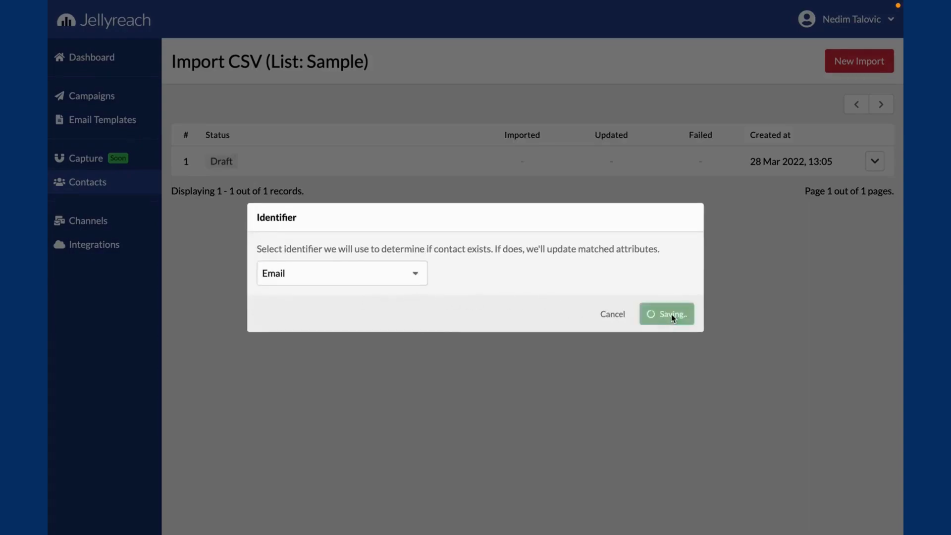
left_click(610, 305)
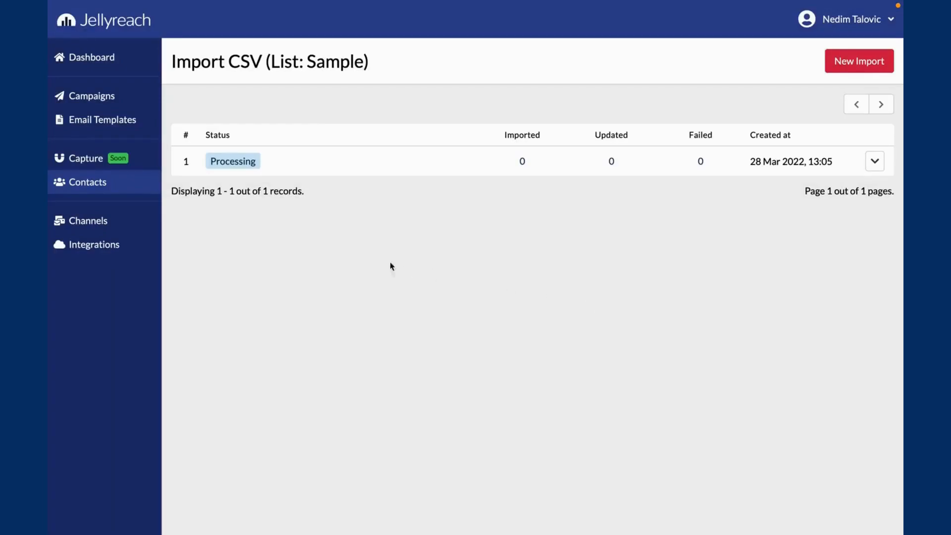
- Create a second contact list named Jellyreach
left_click(129, 191)
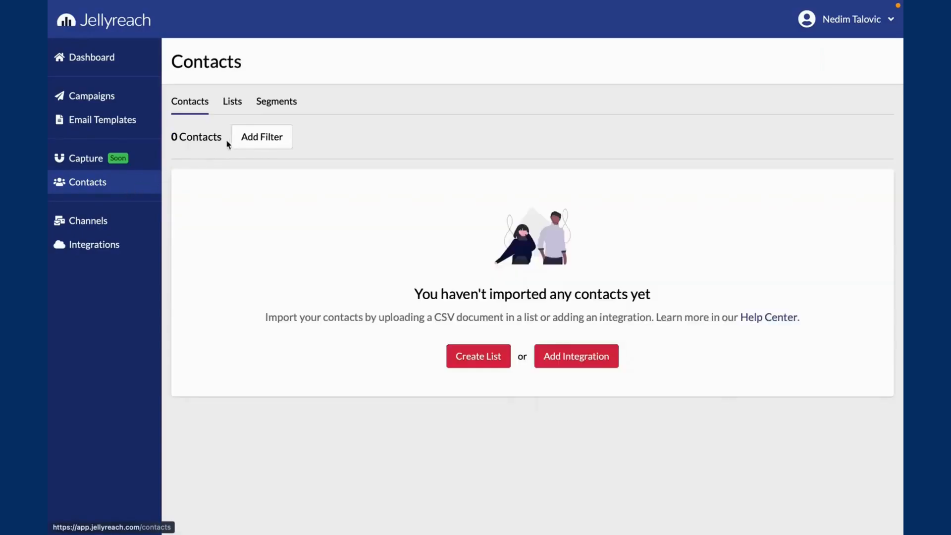
left_click(232, 103)
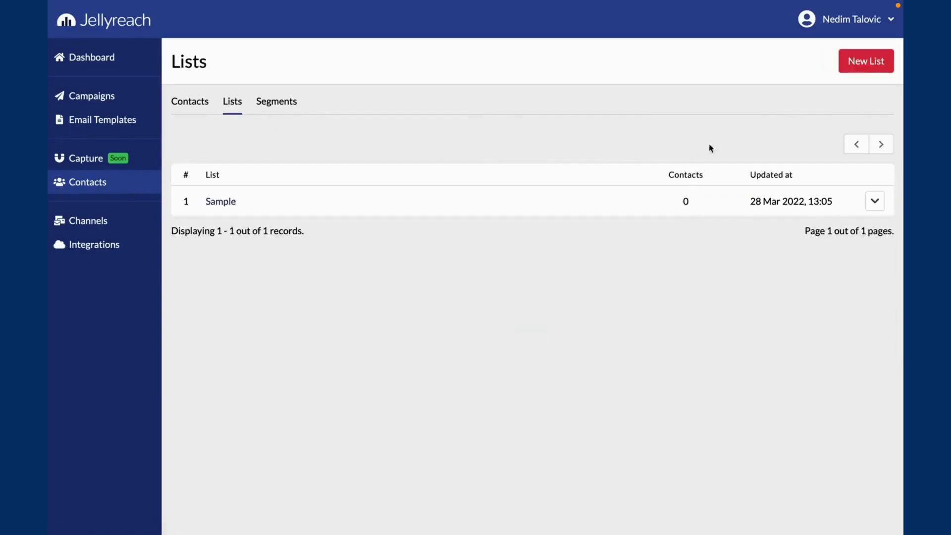
left_click(845, 70)
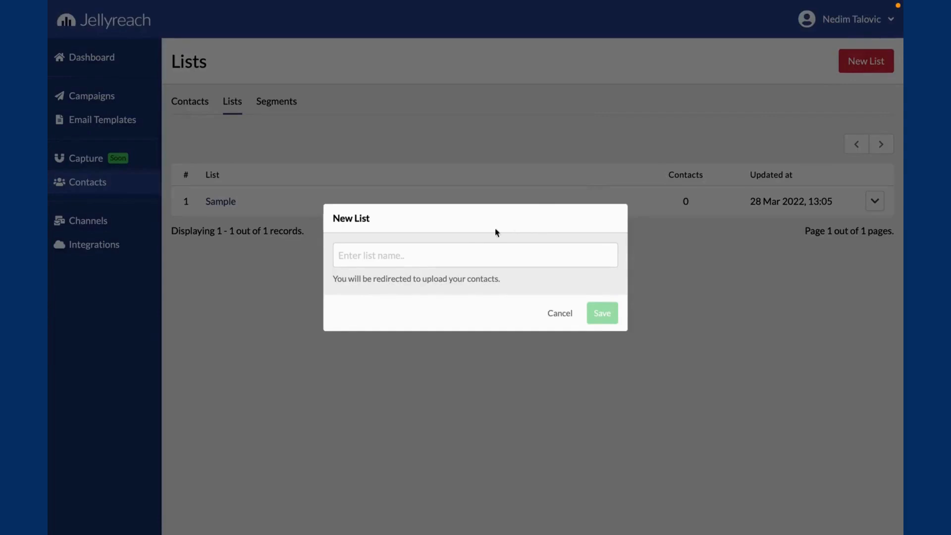
left_click(455, 253)
type("Jellyreach")
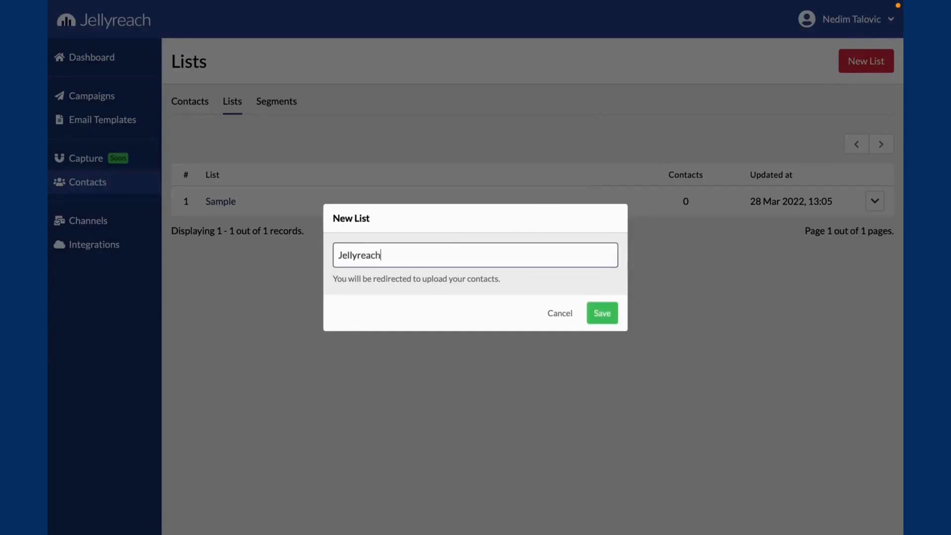
left_click(602, 313)
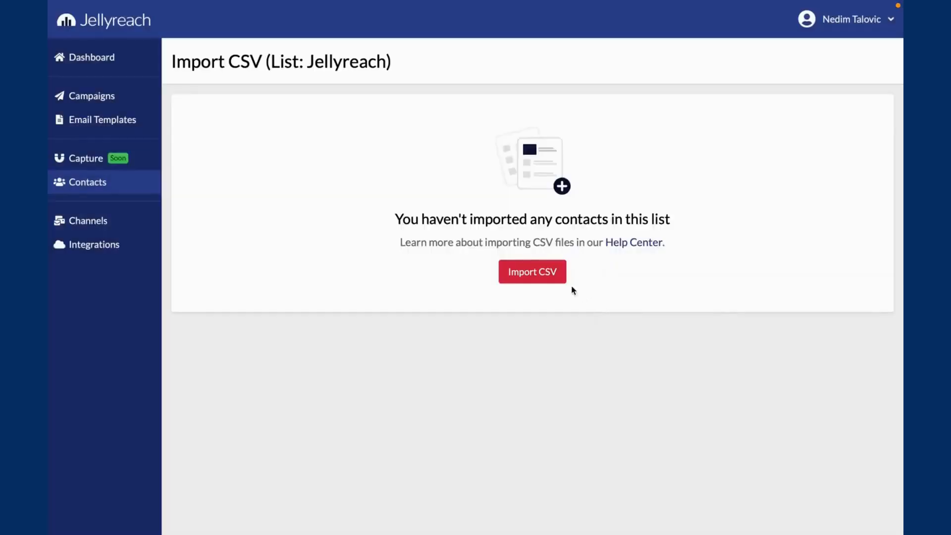
- Import the team contacts CSV document into the Jellyreach list, saving its attribute matching and identifier
left_click(540, 280)
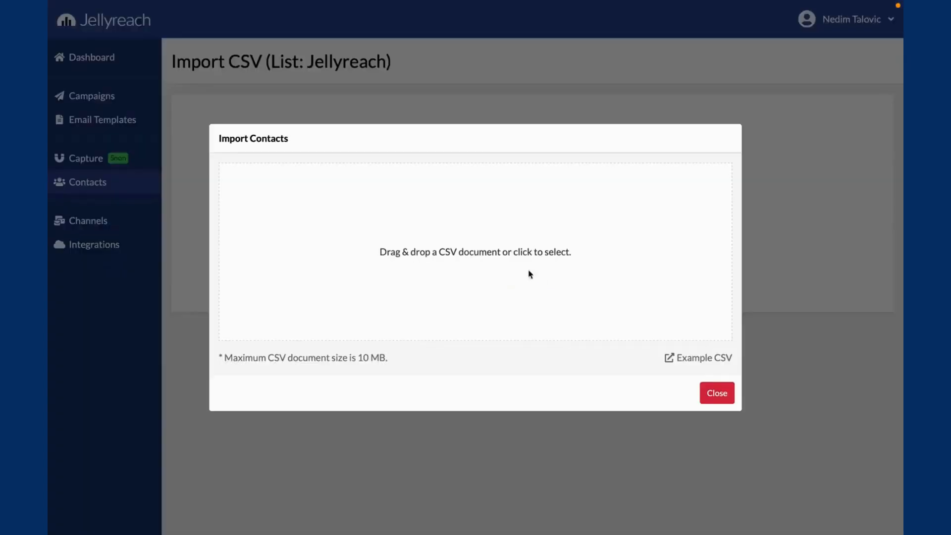
left_click(464, 228)
double_click(397, 209)
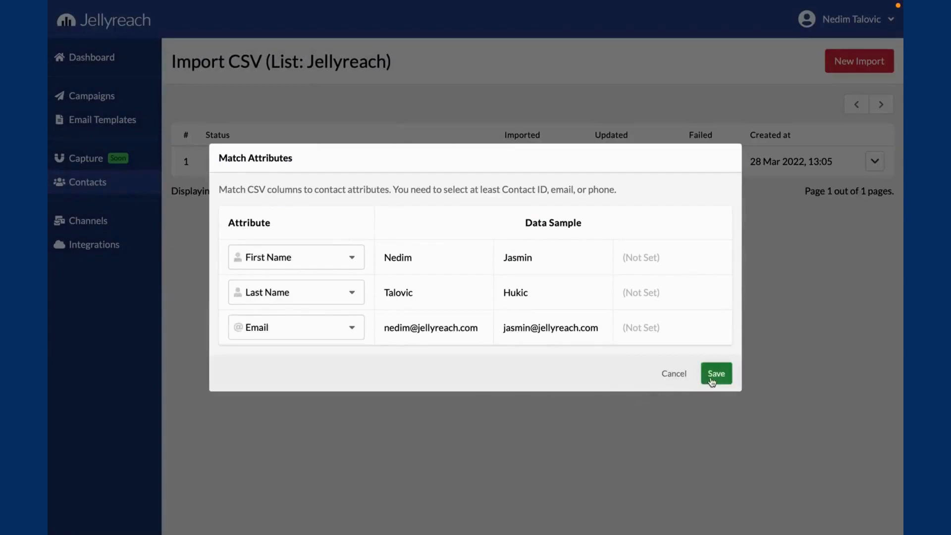
left_click(716, 373)
left_click(675, 312)
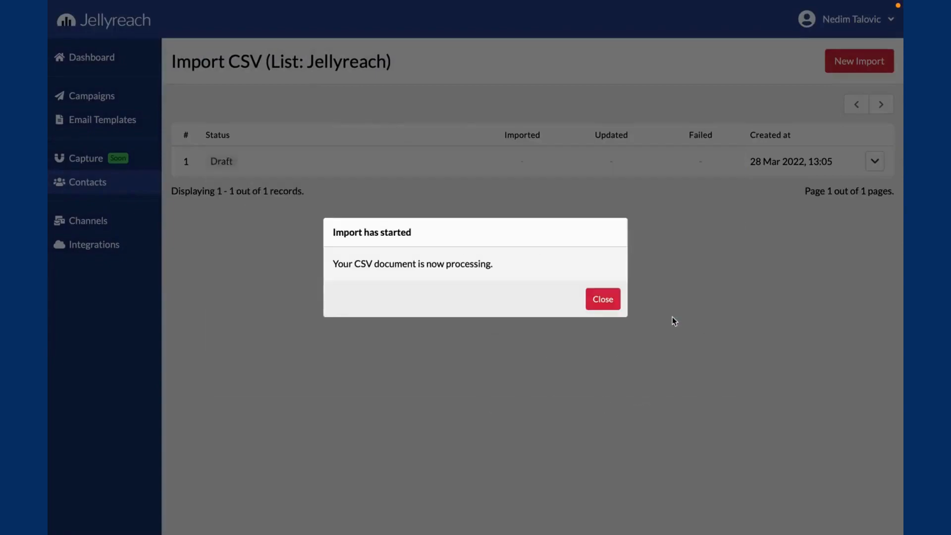
left_click(612, 307)
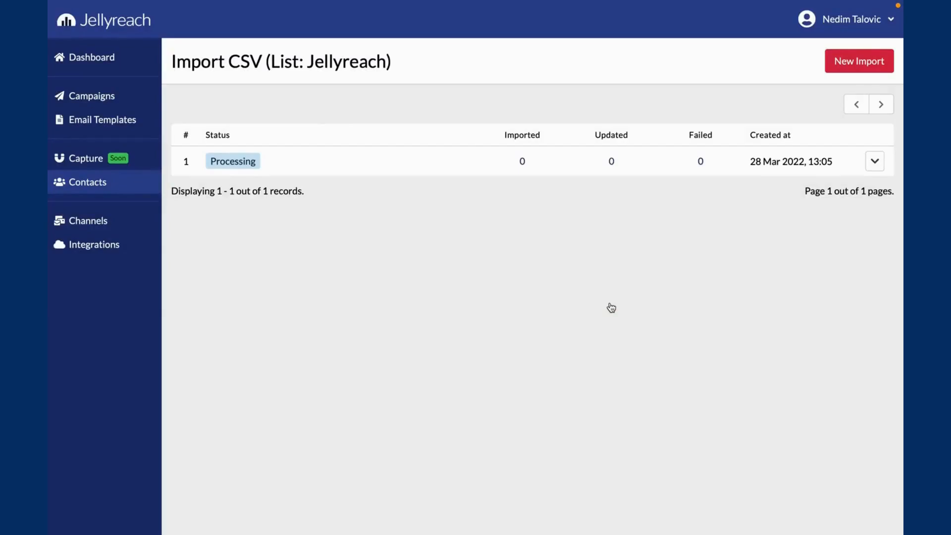
- Filter all contacts by the Birthday attribute set to Today
left_click(134, 182)
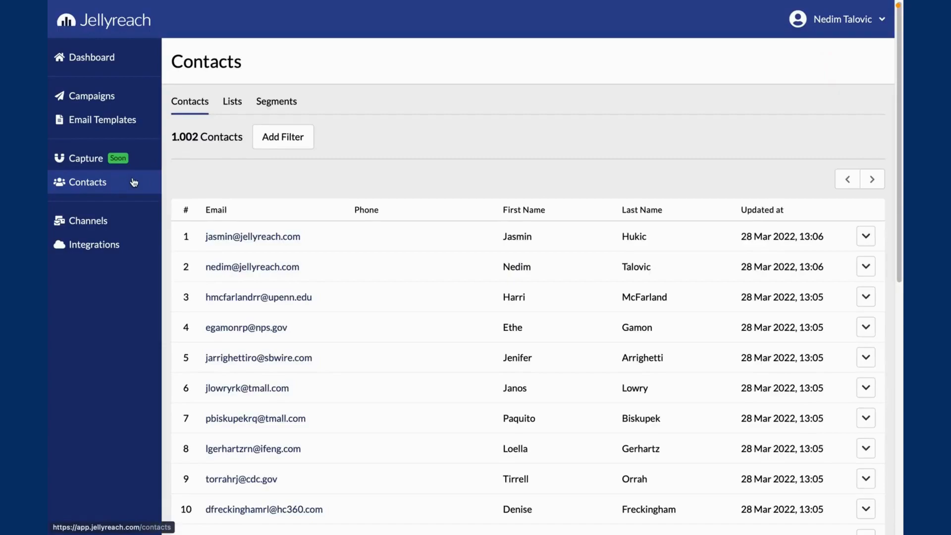
left_click(290, 147)
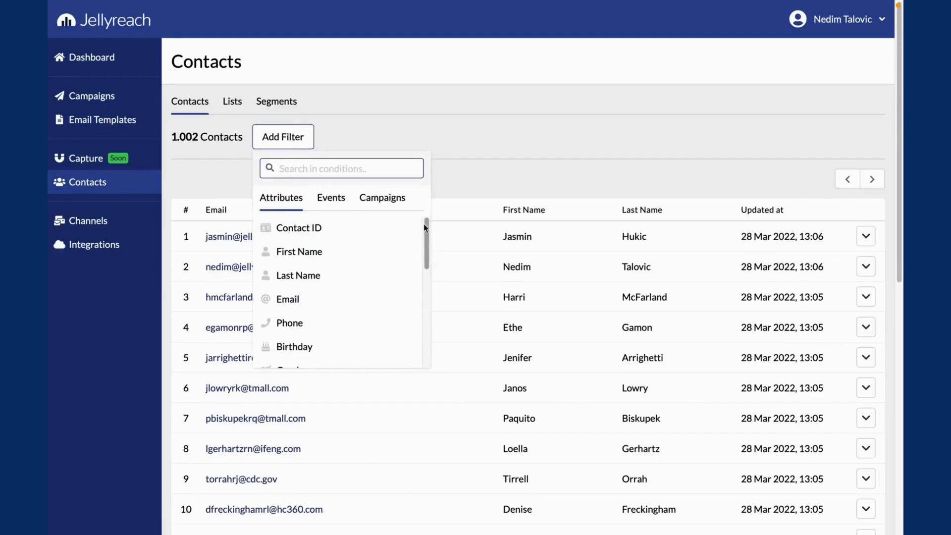
scroll(426, 230, "down", 1)
mouse_move(428, 236)
left_mouse_down()
mouse_move(429, 330)
mouse_move(431, 251)
left_mouse_up()
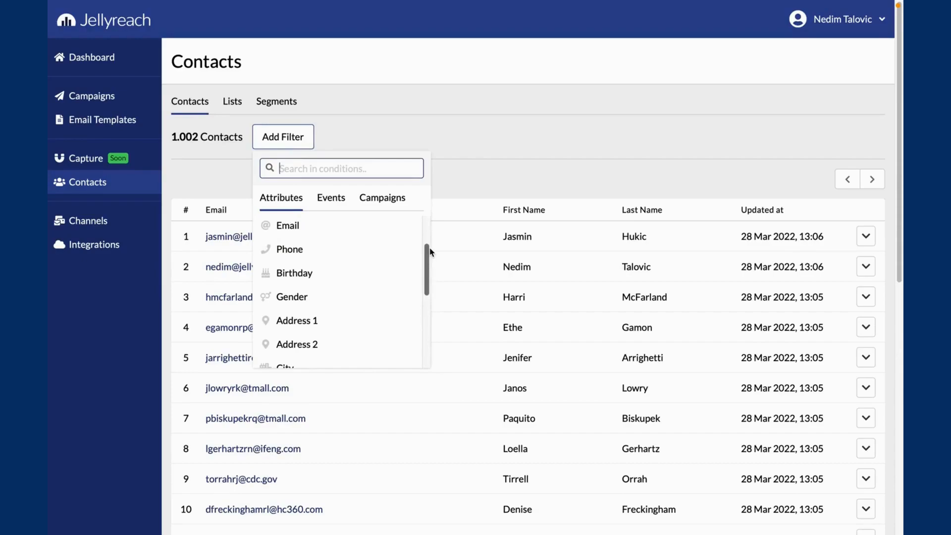
scroll(340, 297, "up", 3)
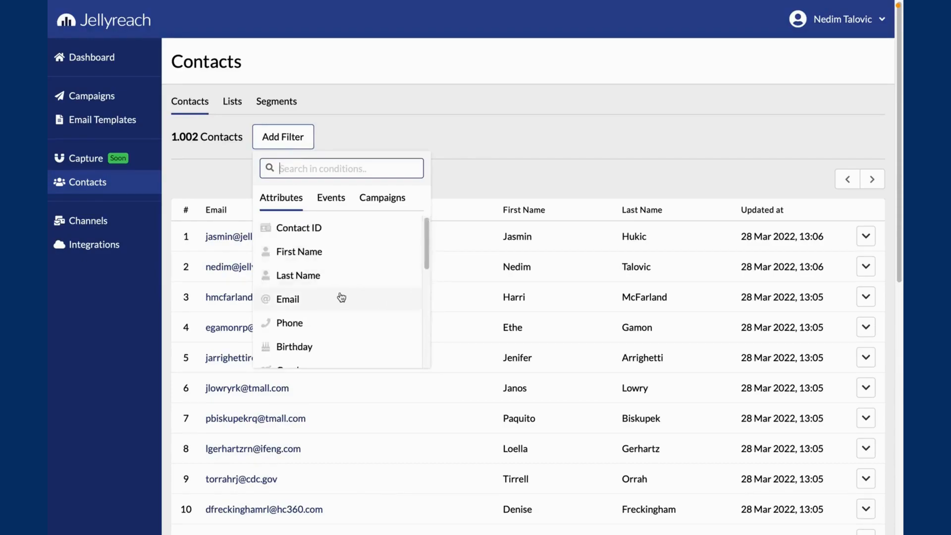
left_click(319, 353)
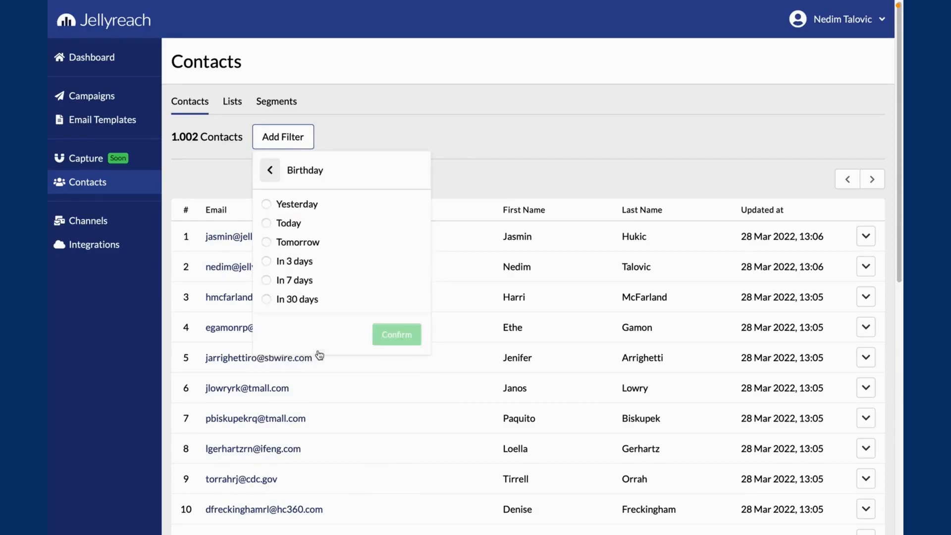
left_click(267, 223)
left_click(395, 322)
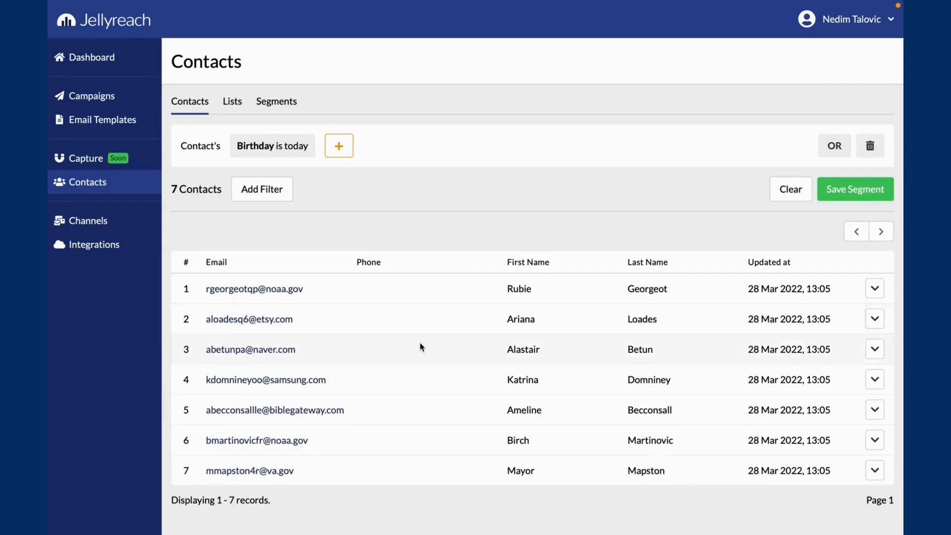
- Add a second contact filter requiring the Gender attribute to be equal to Female
left_click(273, 205)
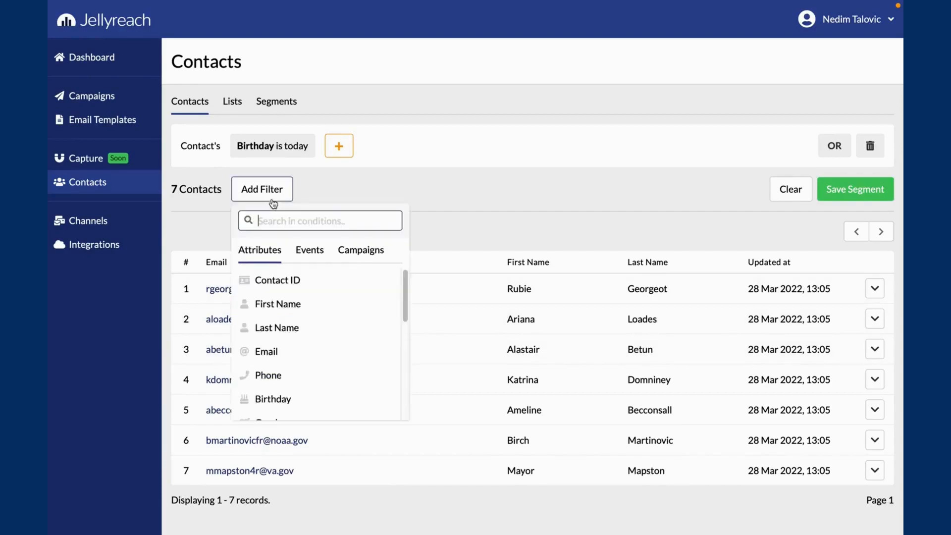
scroll(300, 398, "down", 2)
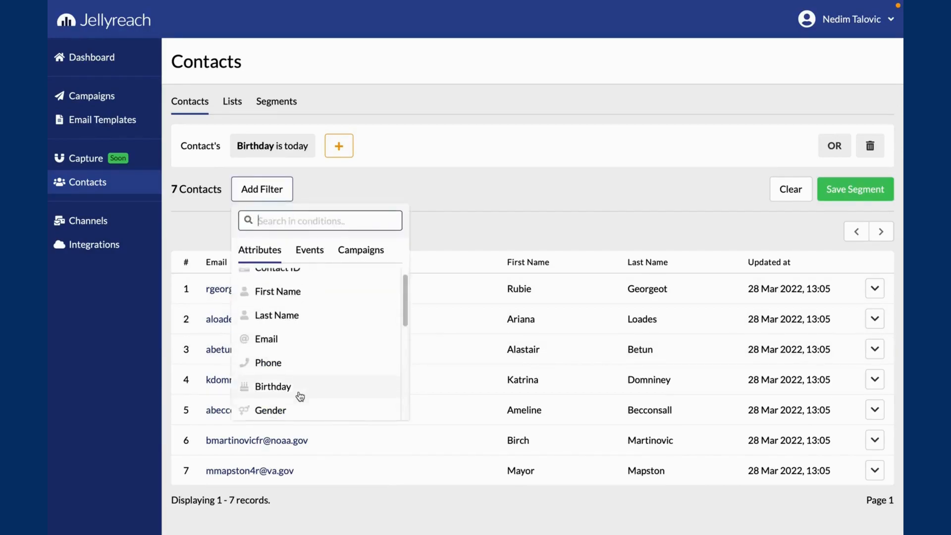
left_click(299, 397)
left_click(273, 257)
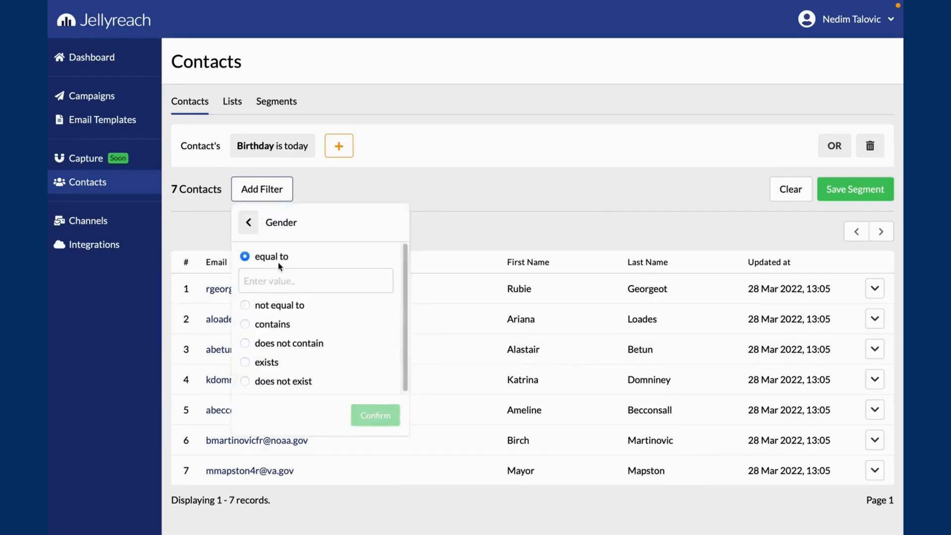
type("Female")
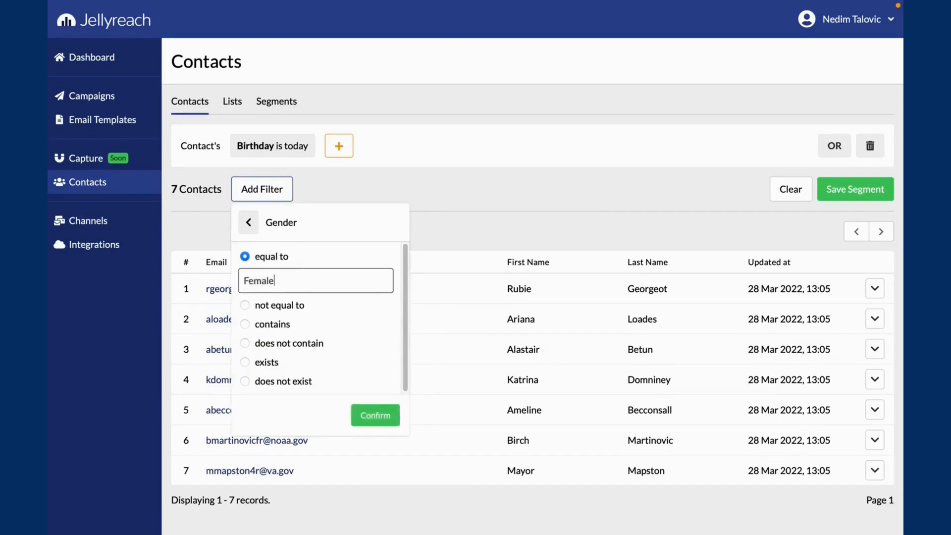
left_click(378, 415)
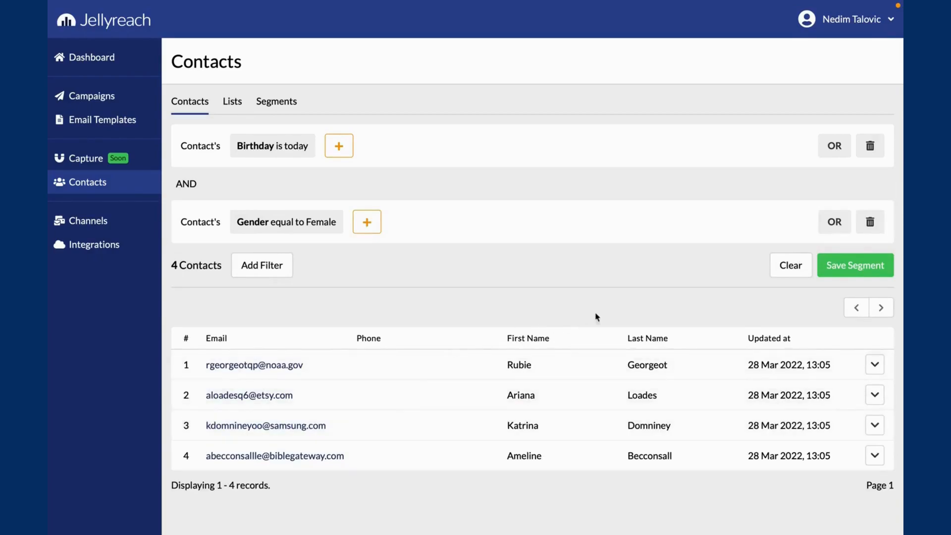
- Save the filtered contacts as a segment named Female & Birthday, check it among the segments, and return to the contacts
left_click(825, 273)
type("Female & Birthday")
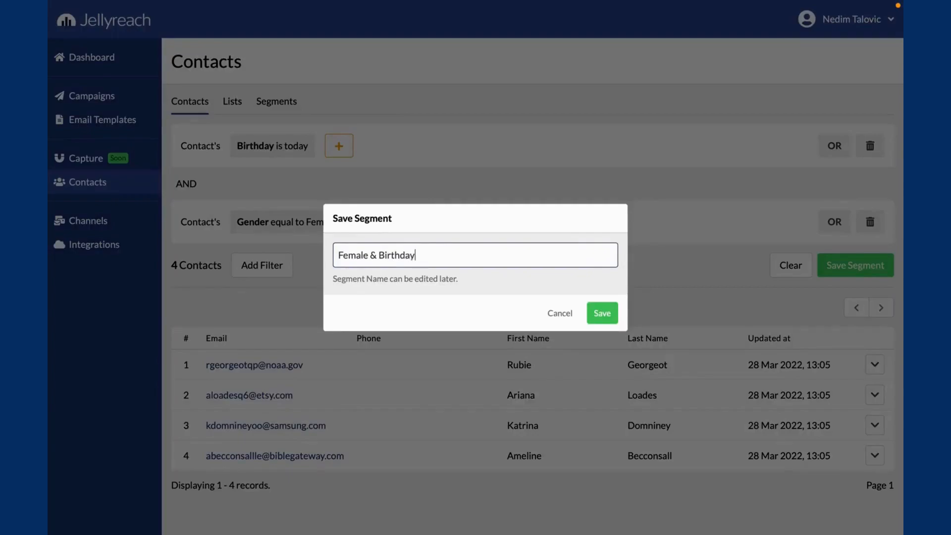
left_click(607, 314)
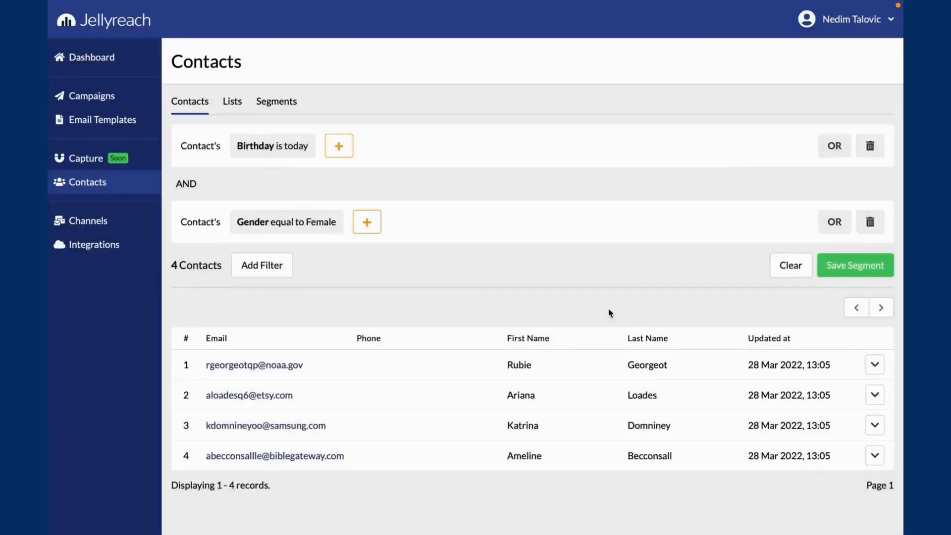
left_click(291, 107)
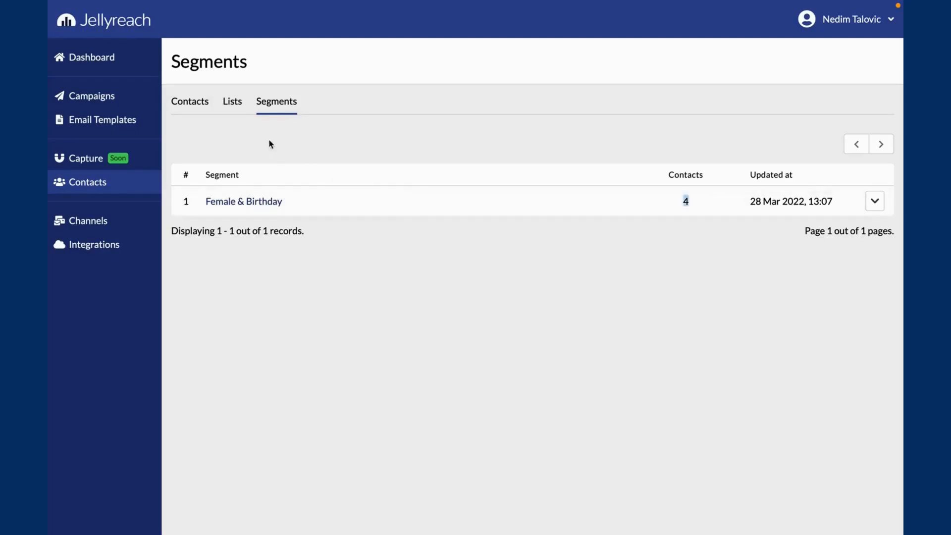
left_click(201, 104)
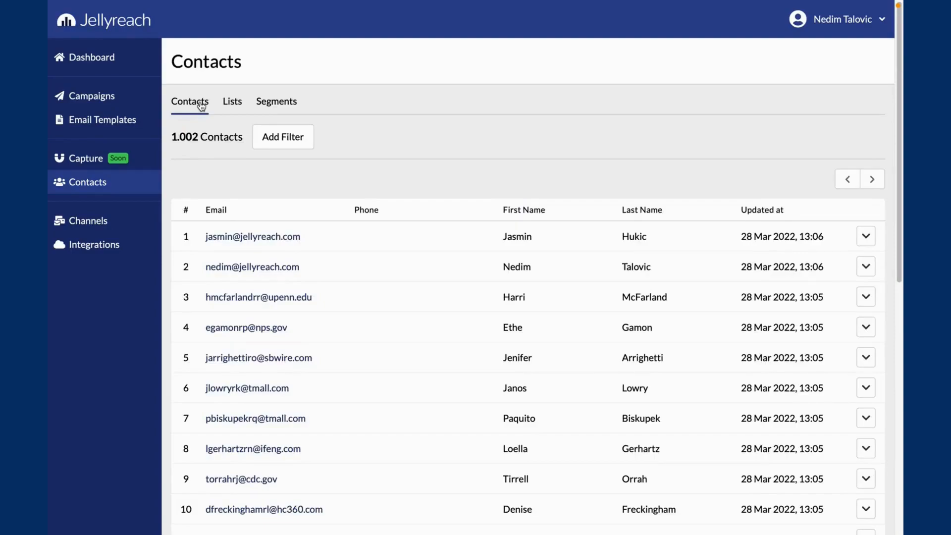
- Add Amazon SES as the email provider with its region, access key ID, secret access key, name and email, testing the connection before saving
left_click(79, 218)
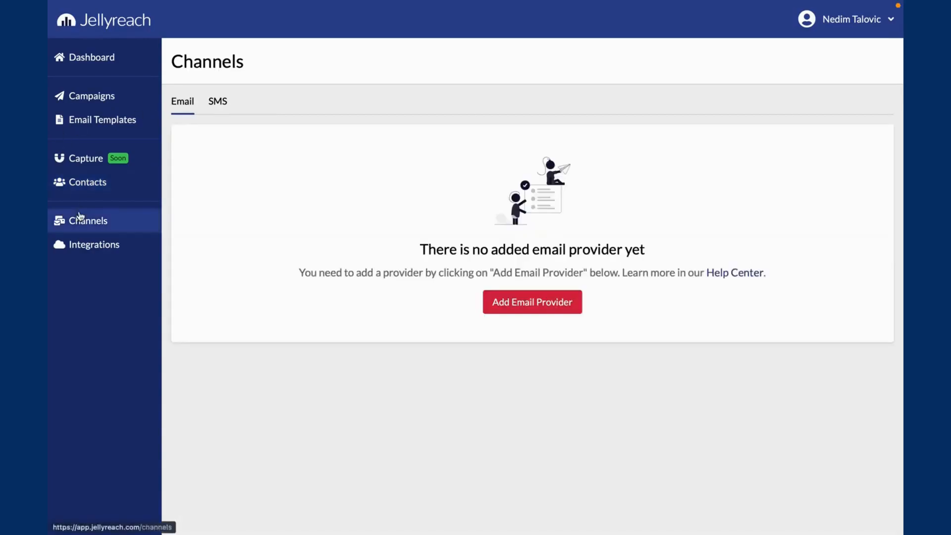
left_click(490, 303)
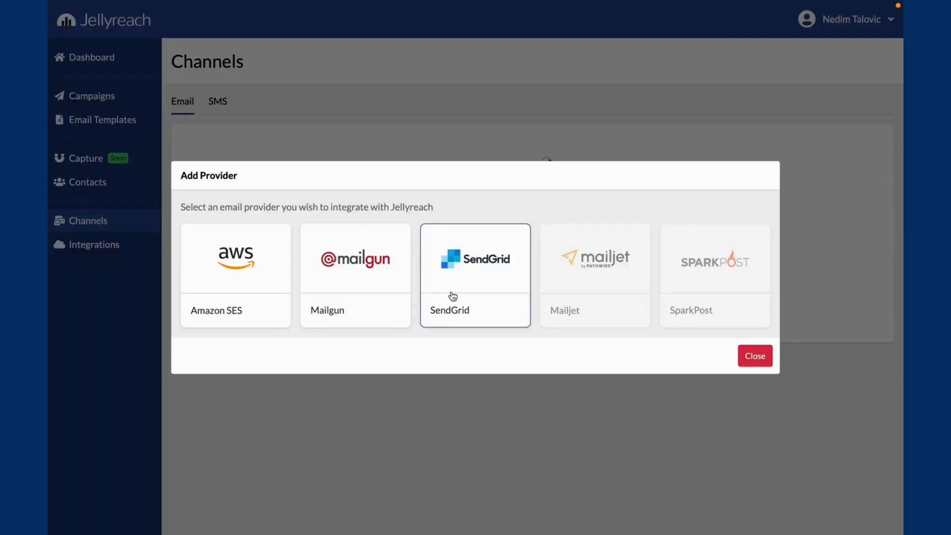
left_click(249, 260)
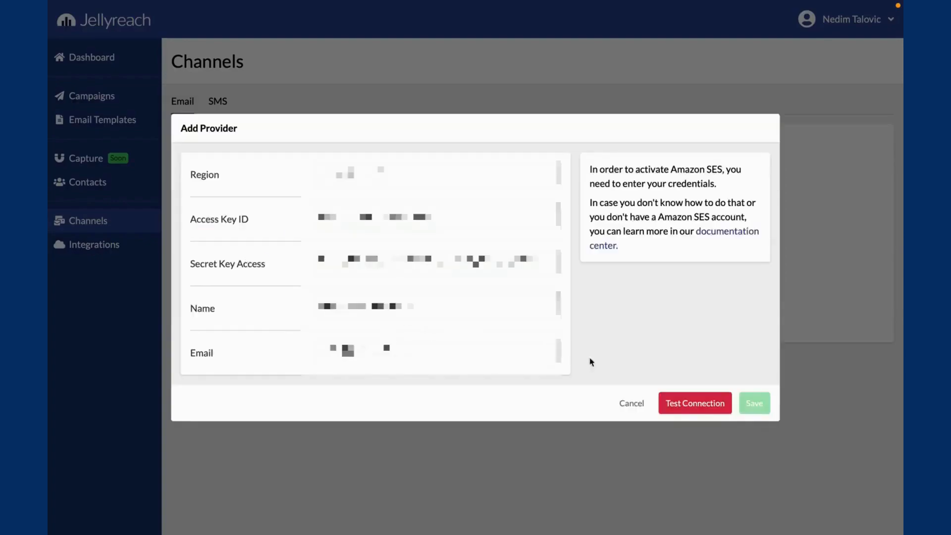
left_click(684, 403)
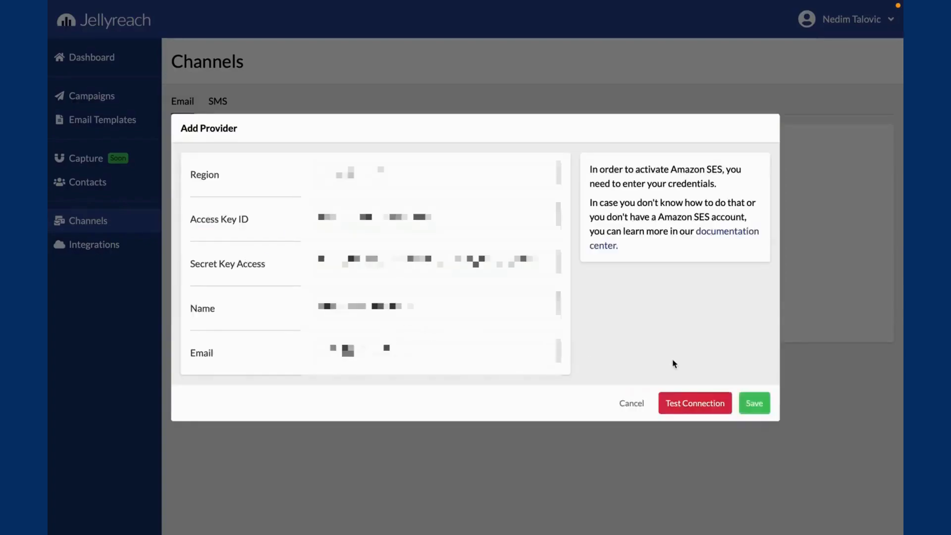
left_click(751, 406)
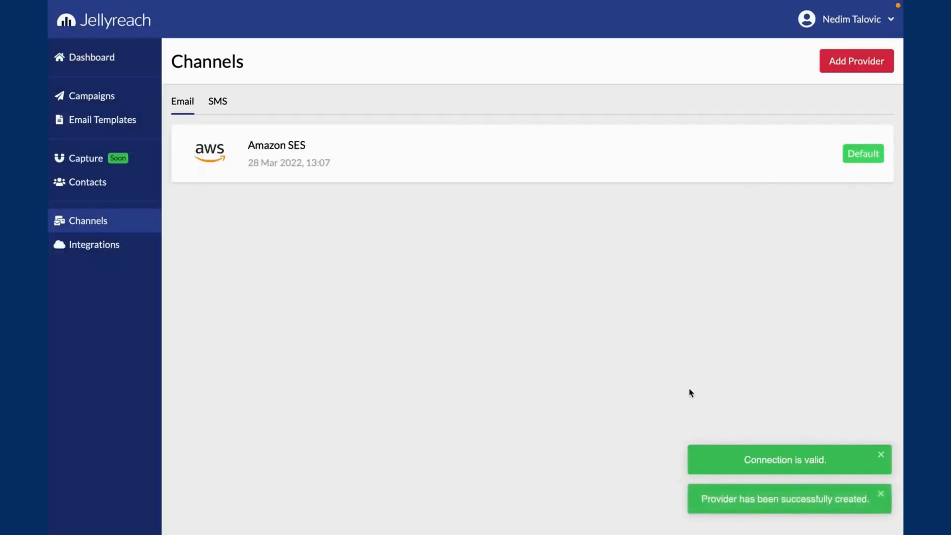
- View the connection fields of the WooCommerce eCommerce integration and cancel its setup
left_click(92, 245)
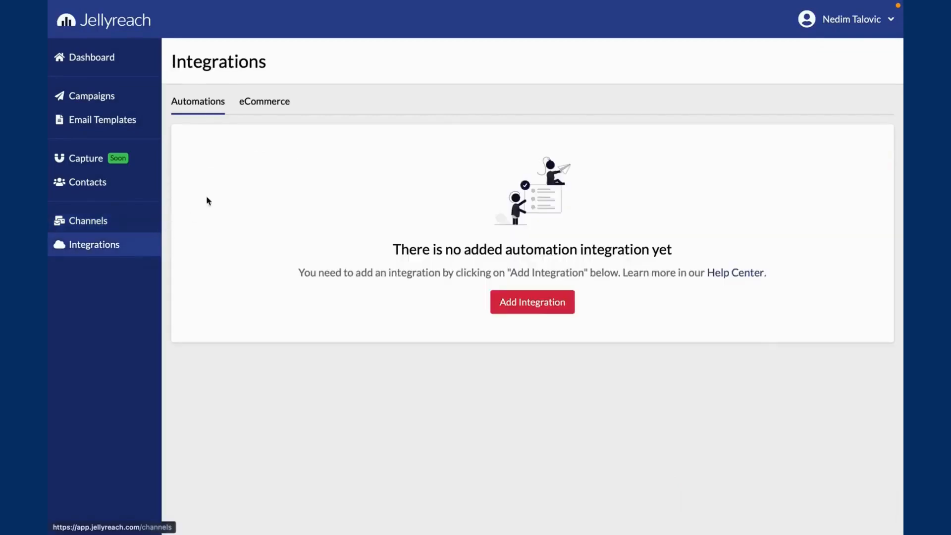
left_click(268, 105)
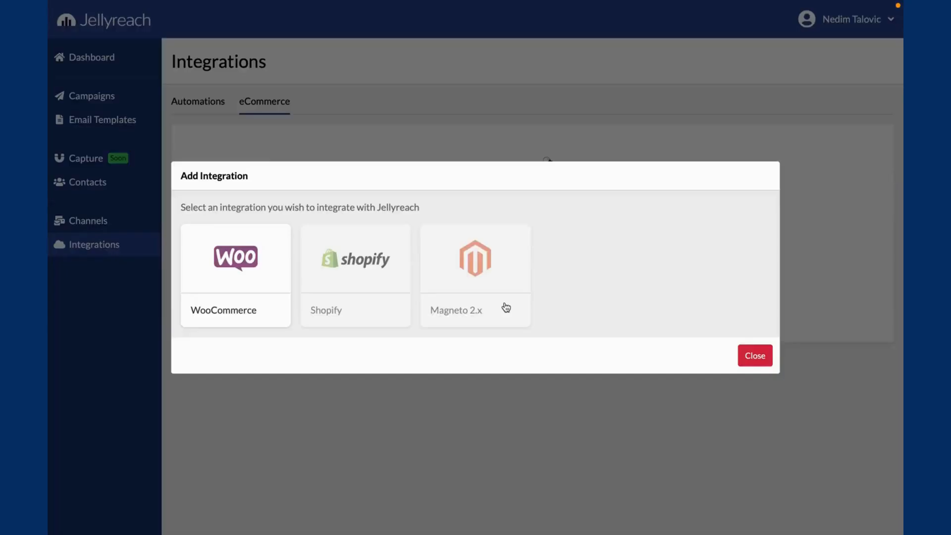
left_click(275, 247)
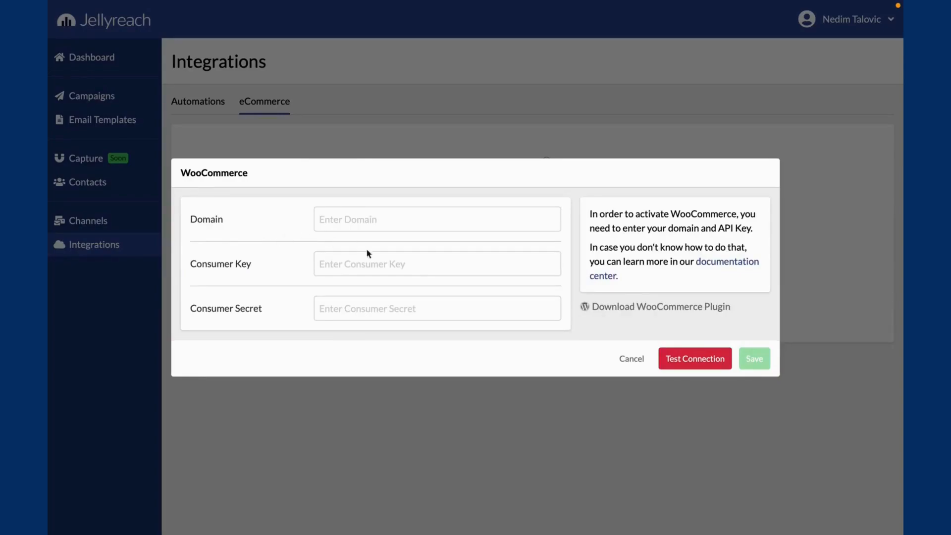
left_click(614, 357)
- Create a new email campaign named First campaign
left_click(97, 101)
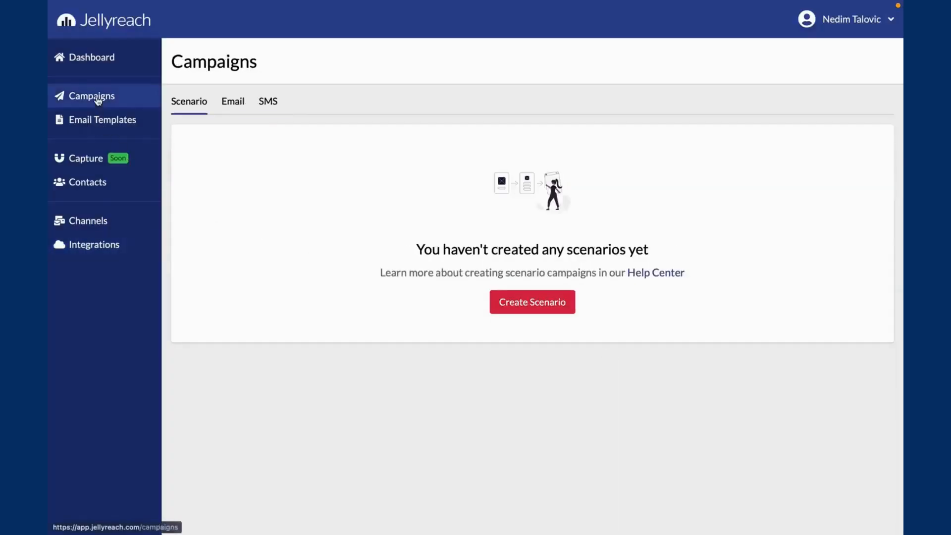
left_click(231, 104)
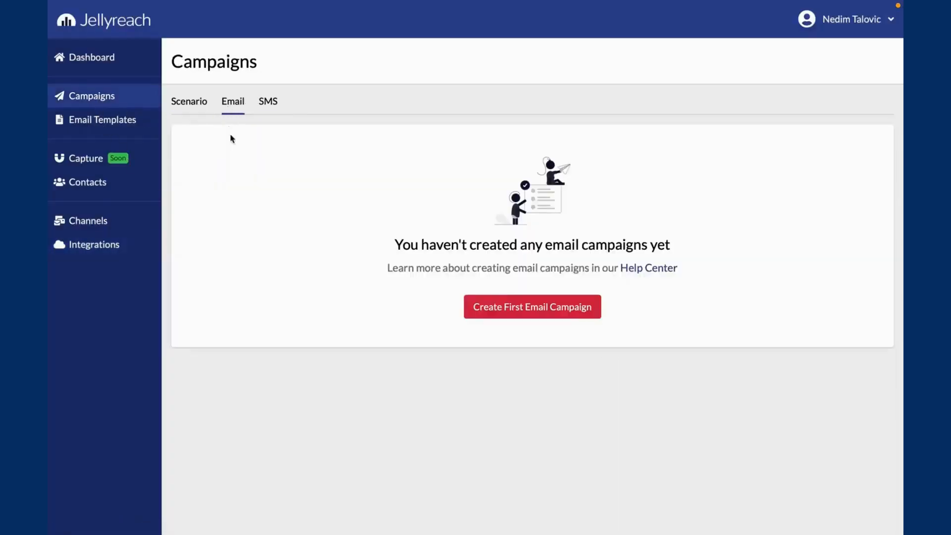
left_click(492, 307)
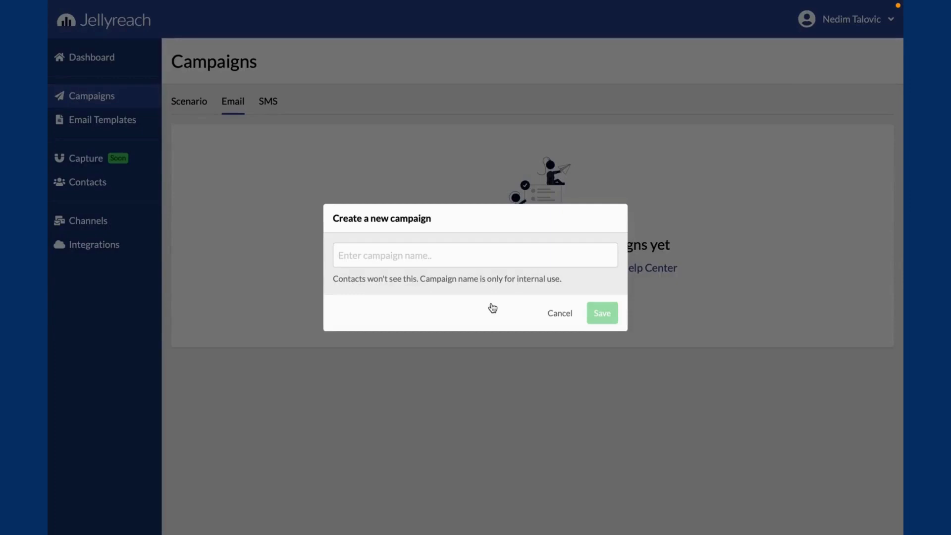
left_click(458, 262)
type("F")
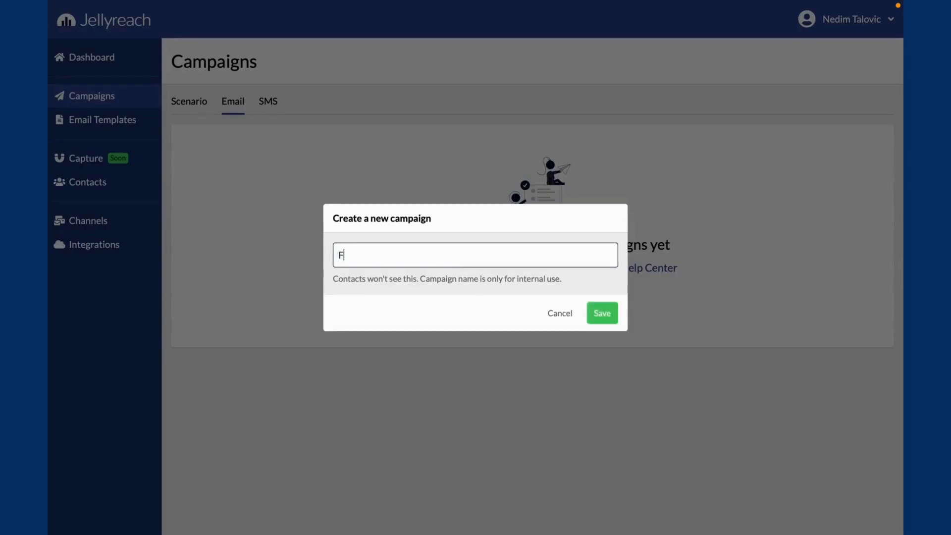
type("irst campaign")
left_click(614, 322)
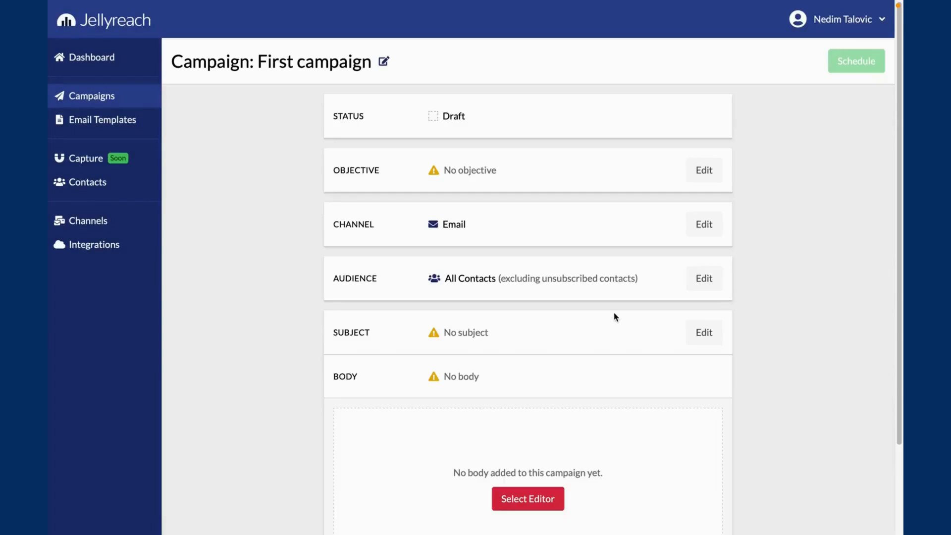
- Set the campaign's audience to the Jellyreach list and save it
left_click(693, 278)
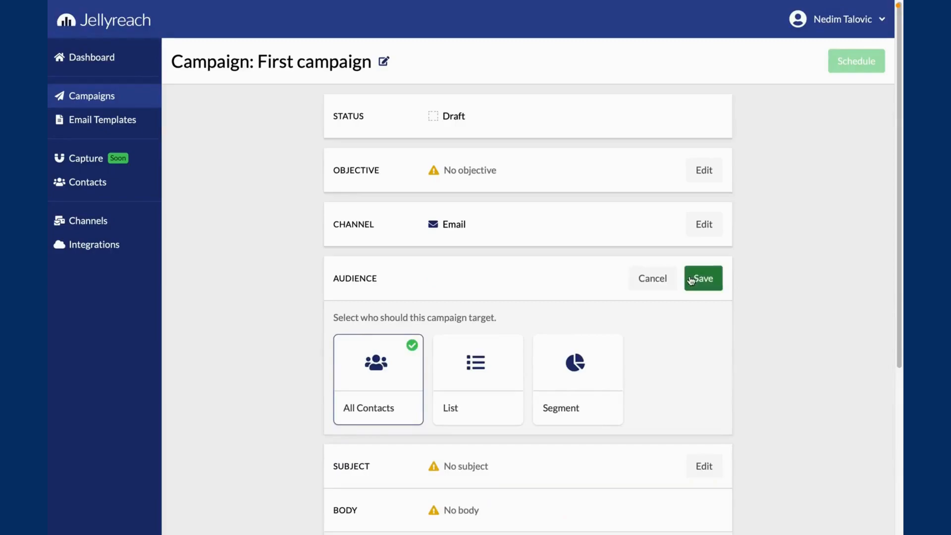
left_click(473, 357)
left_click(429, 453)
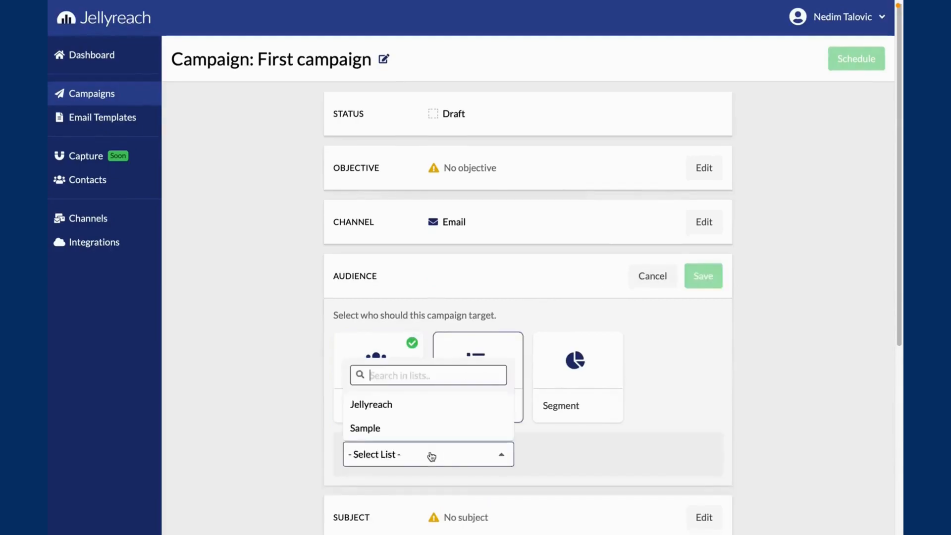
left_click(424, 405)
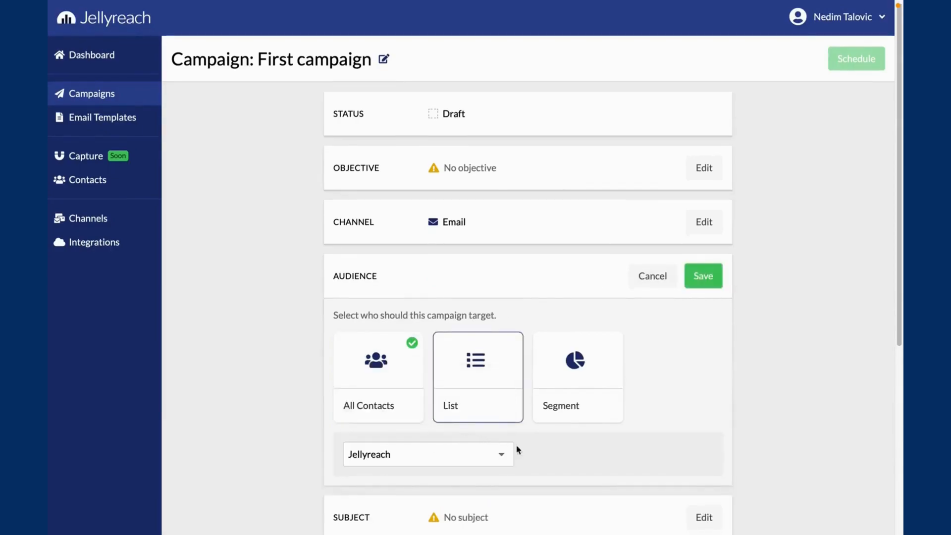
left_click(703, 278)
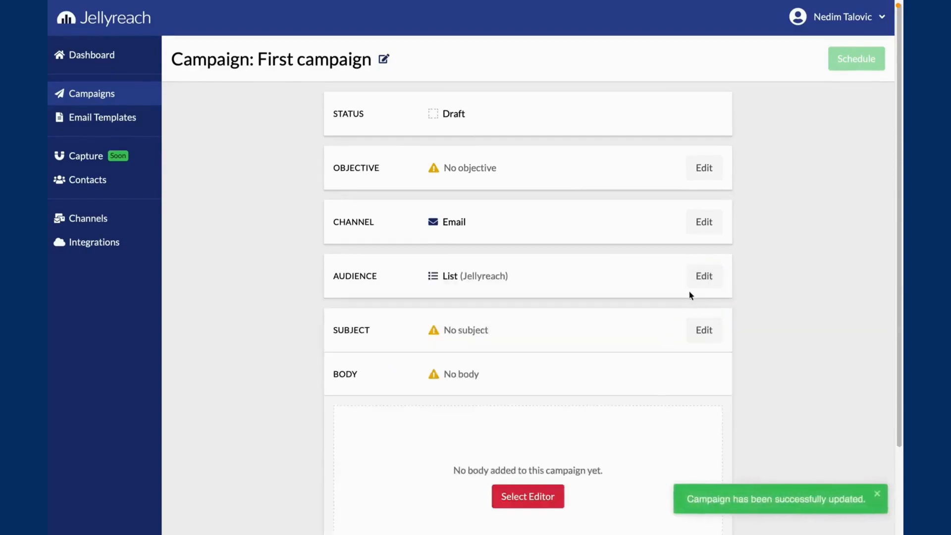
- View the segments available as the campaign's audience and cancel the audience edit
left_click(701, 276)
left_click(550, 369)
left_click(452, 449)
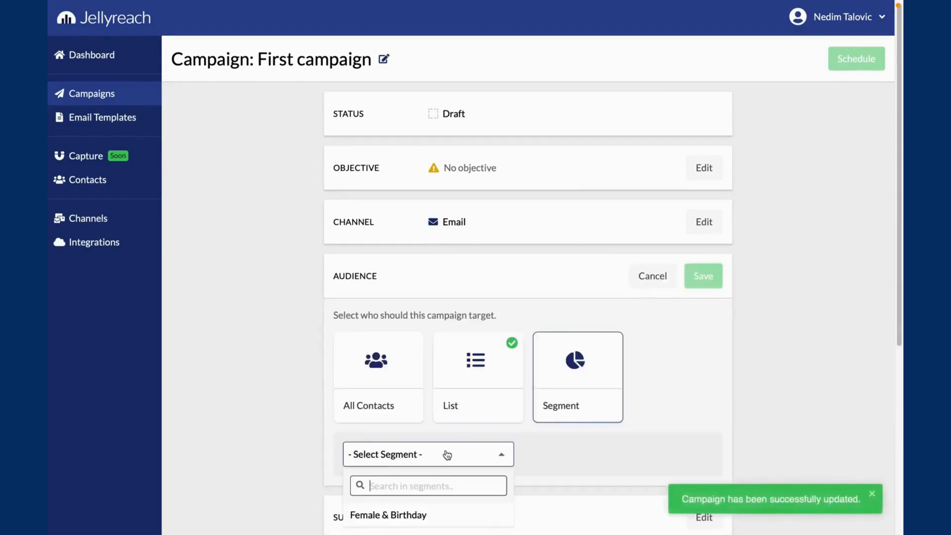
scroll(433, 483, "down", 1)
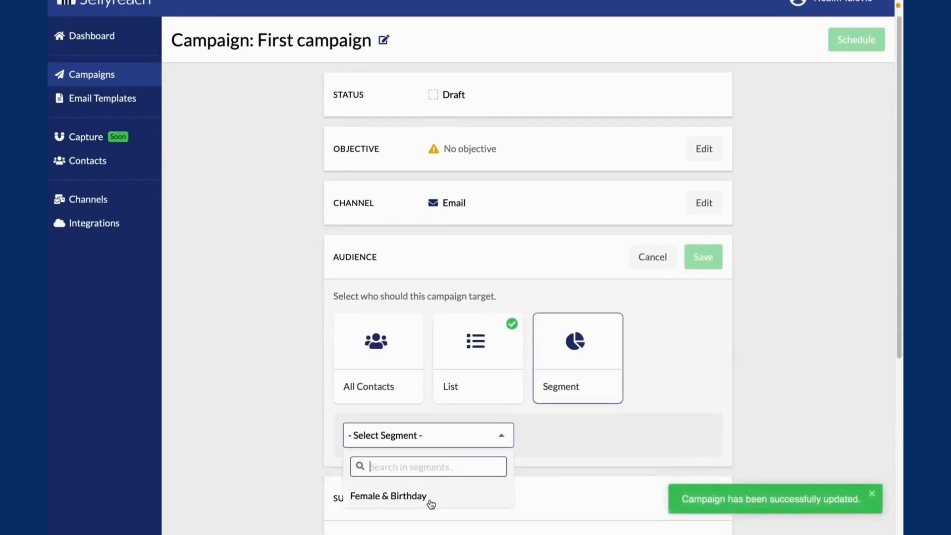
left_click(475, 438)
left_click(650, 265)
- Set the campaign subject to "Hello {{contact.first_name}}" and save it
left_click(695, 300)
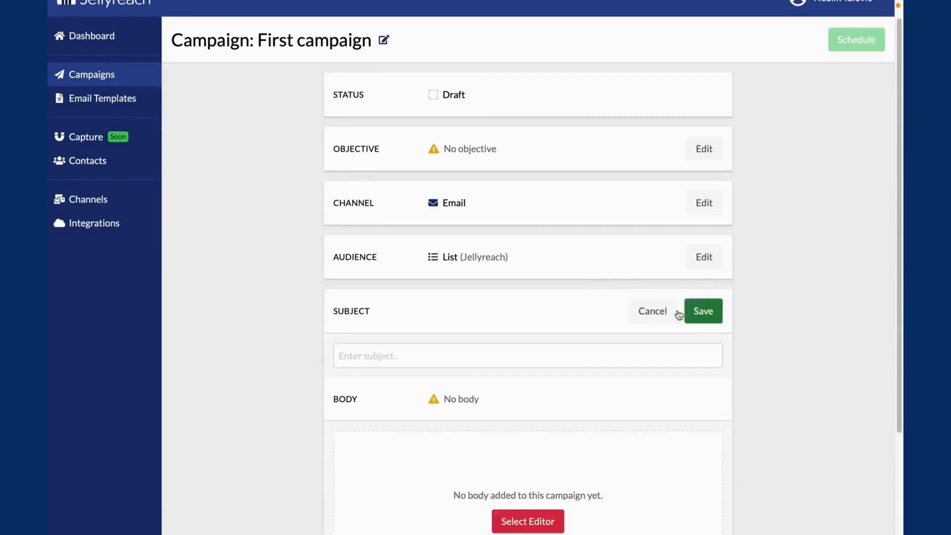
left_click(585, 352)
type("Hello {{contact.")
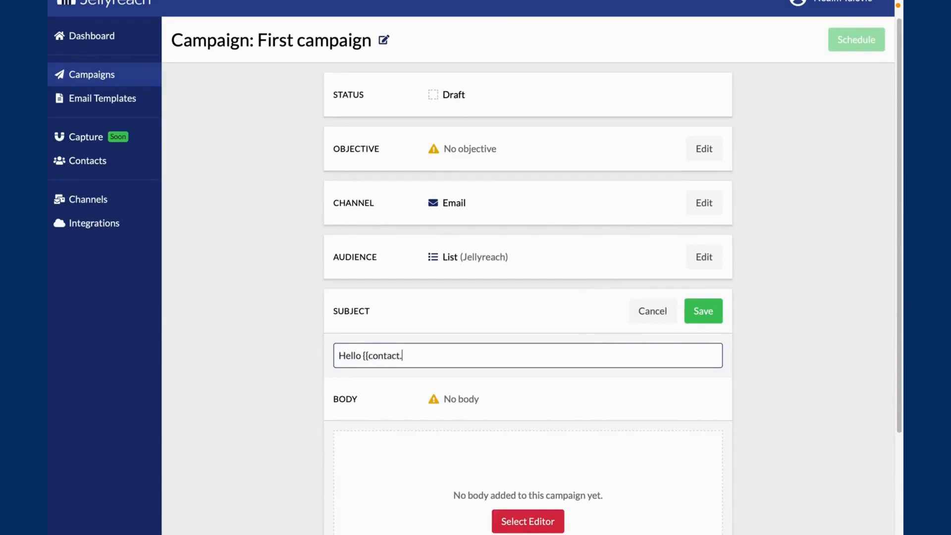
type("first_name}}")
left_click(703, 311)
- Browse the body templates, including the pre-designed ones, and start the campaign body from the Simple Text basic layout
scroll(594, 377, "down", 1)
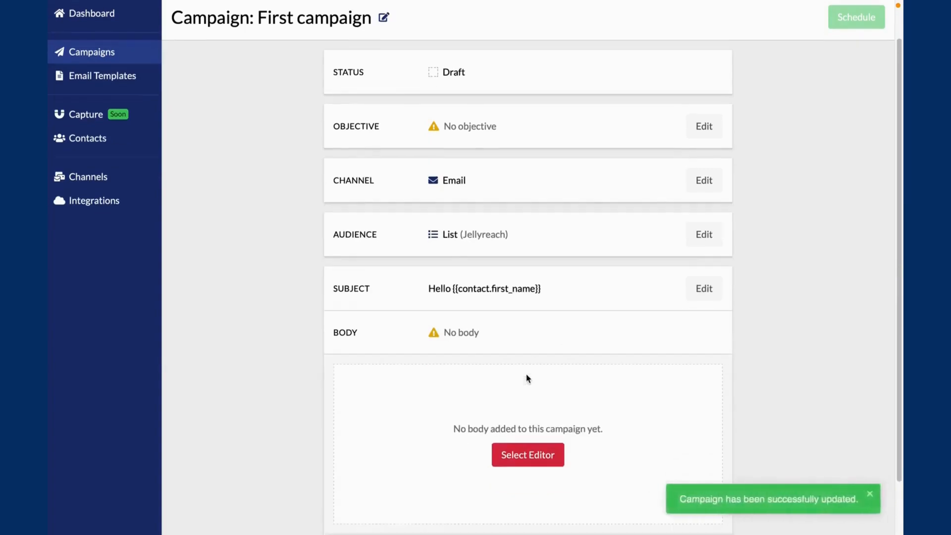
left_click(525, 451)
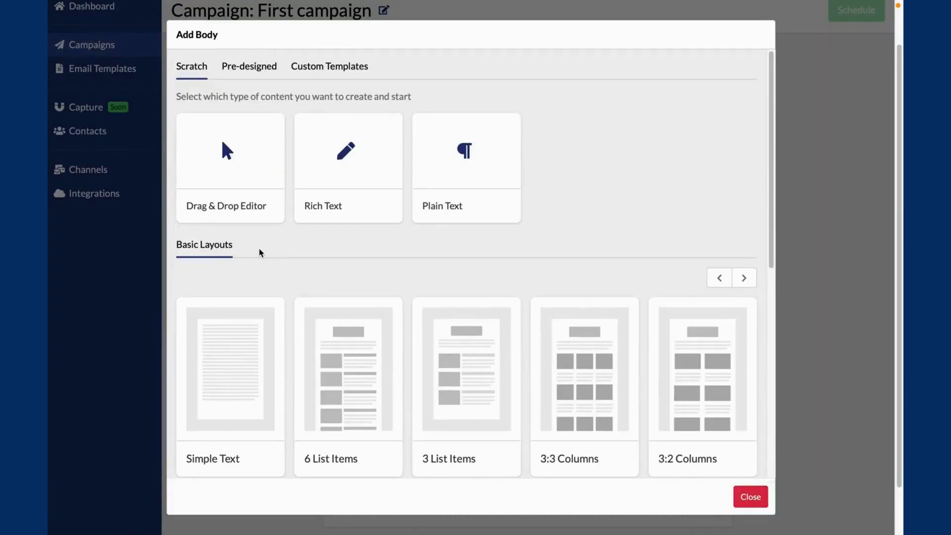
left_click_drag(771, 246, 780, 119)
left_click(251, 66)
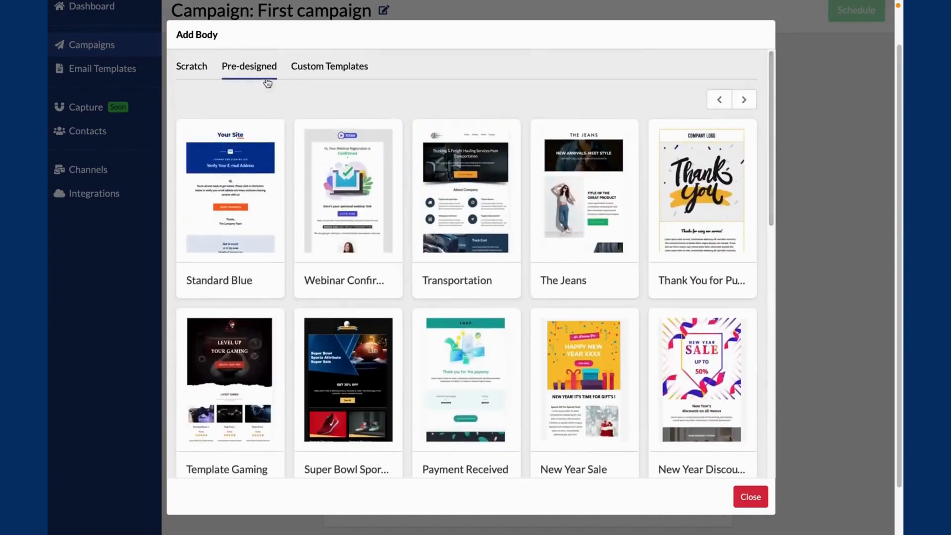
left_click(201, 69)
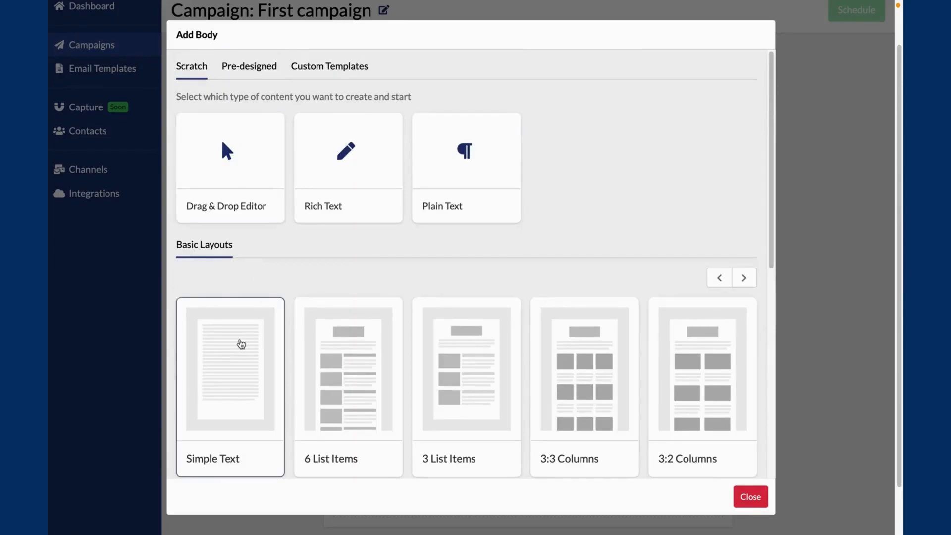
left_click(247, 340)
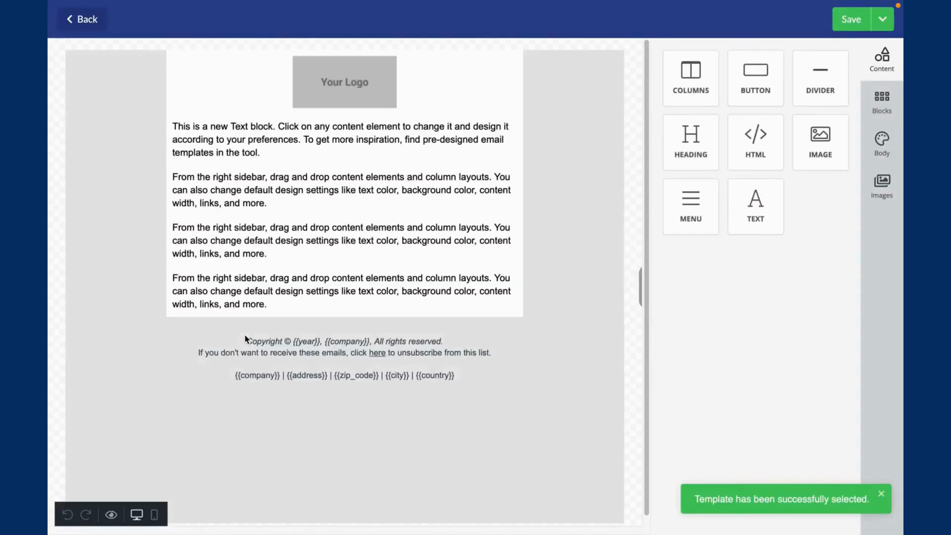
- Insert the greeting line "Hi {{contact.first_name}}," above the first paragraph of the email's text block
left_click(176, 128)
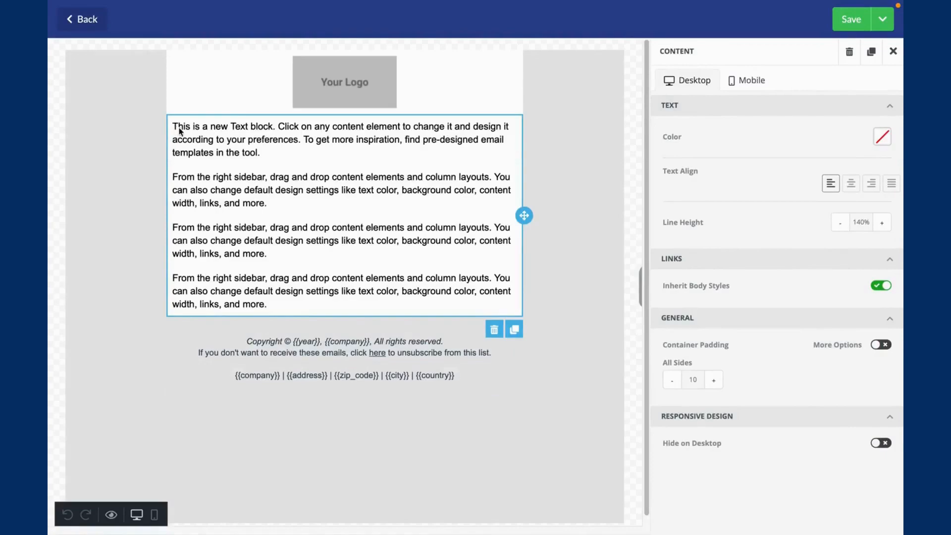
double_click(179, 128)
key("Left")
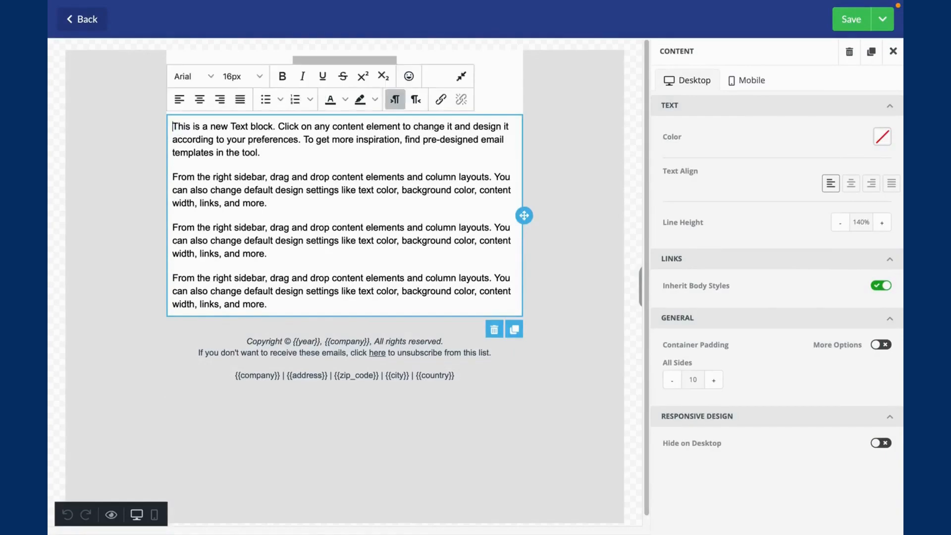
key("Return")
type("Hi {[contac")
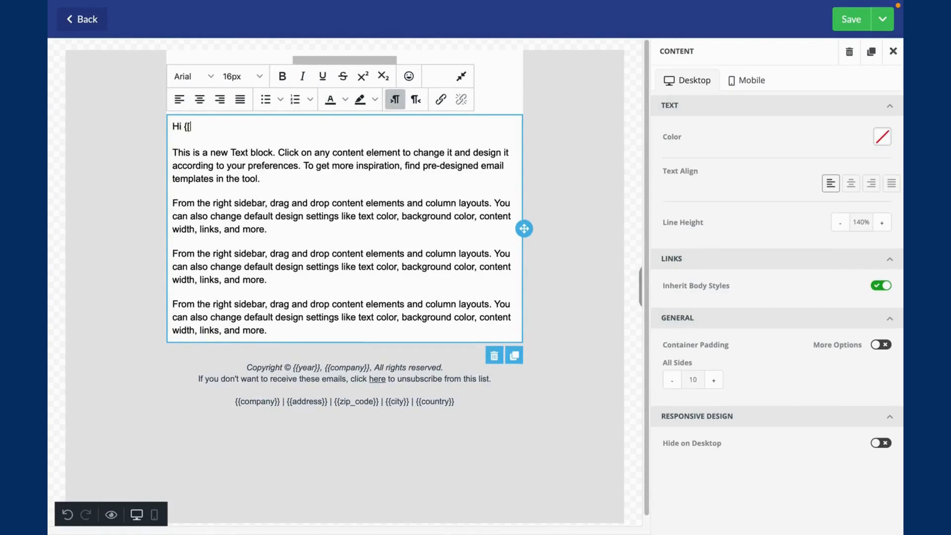
key("BackSpace")
key("BackSpace")
key("BackSpace")
key("BackSpace")
key("BackSpace")
key("BackSpace")
key("BackSpace")
type("{contact.first_name}},")
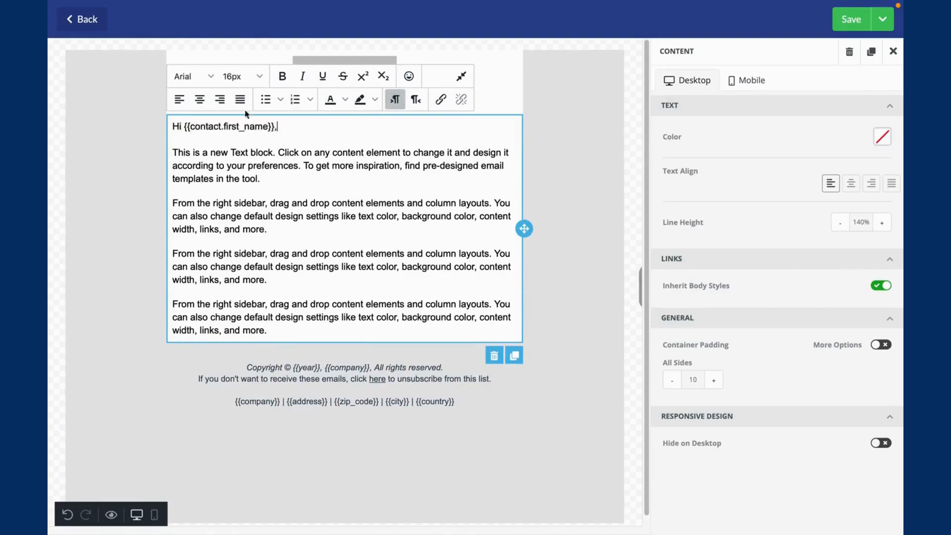
- Add a button below the email's text block, save the body and return to the campaign
left_click(850, 19)
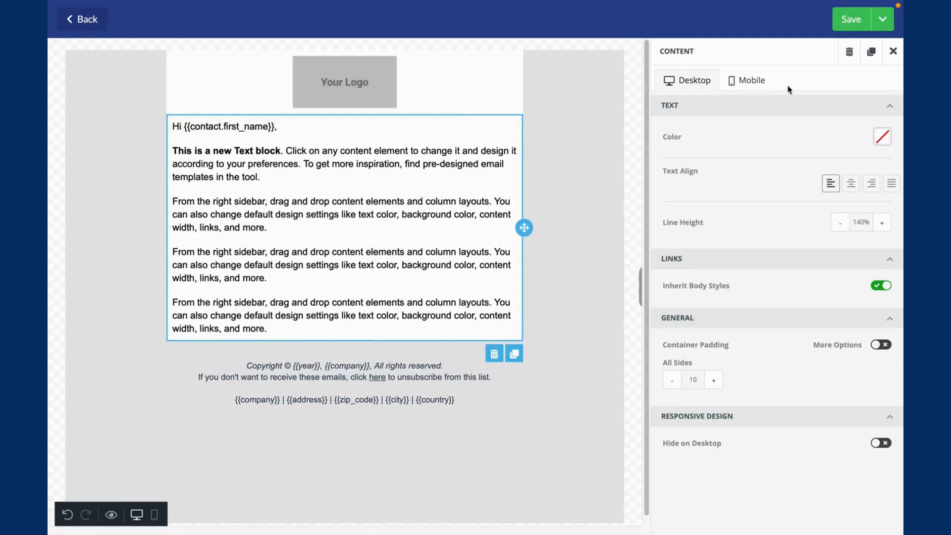
left_click(894, 51)
left_click_drag(755, 79, 346, 338)
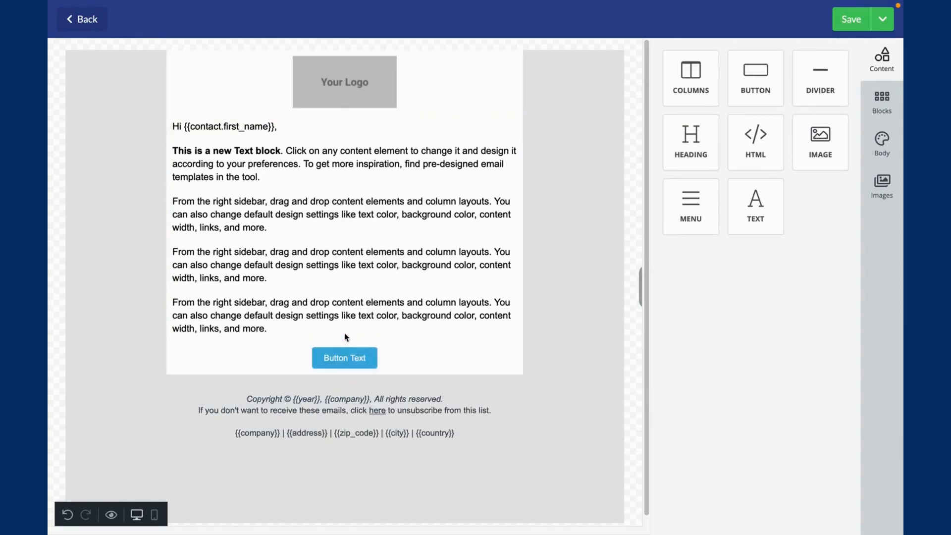
left_click(888, 29)
left_click(838, 70)
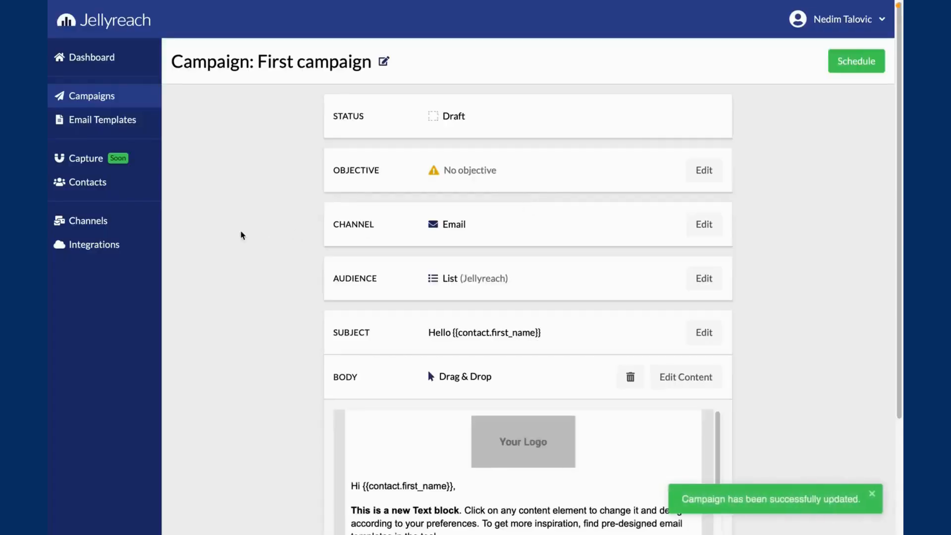
- Include UTM tracking parameters in the campaign's tracking settings and save them
scroll(242, 236, "down", 1)
scroll(242, 236, "down", 3)
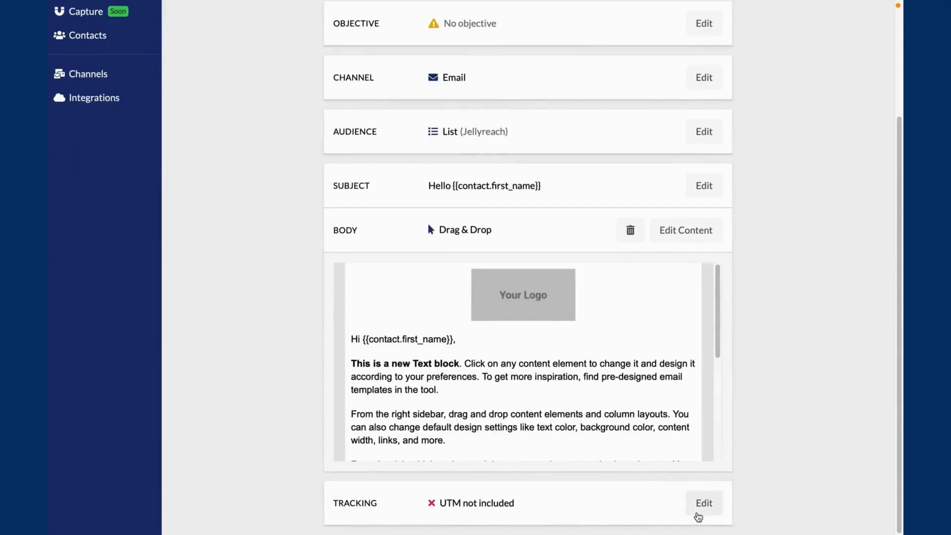
left_click(704, 503)
left_click(712, 493)
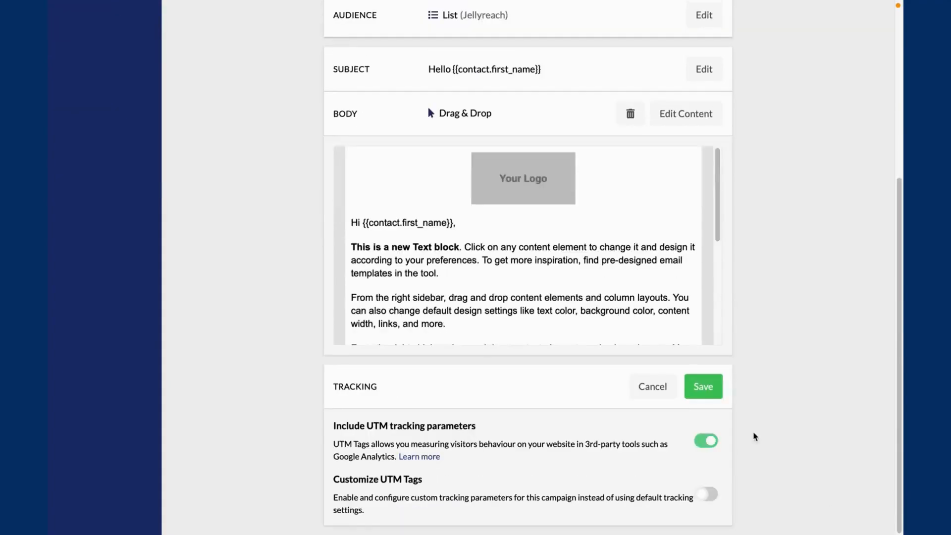
left_click(711, 396)
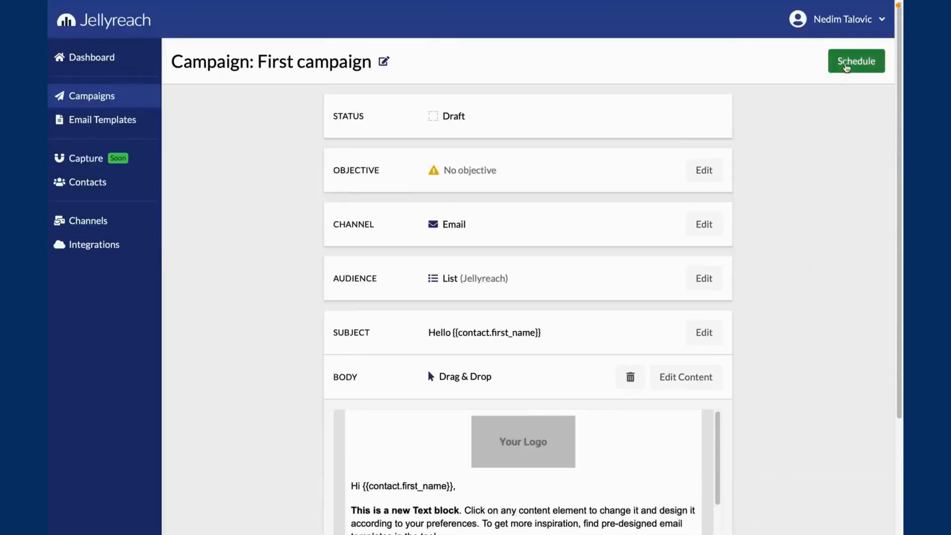
- Schedule First campaign to be sent now
left_click(846, 66)
left_click(347, 246)
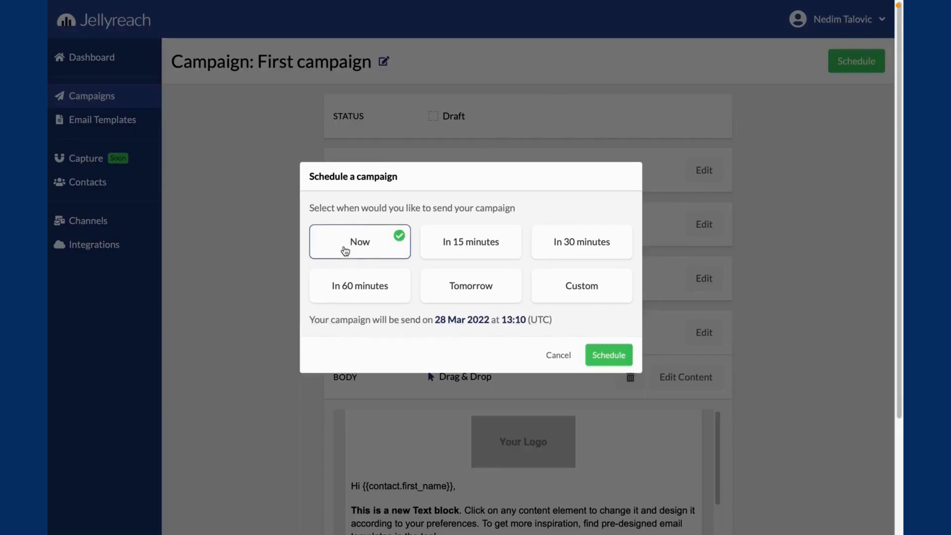
left_click(610, 356)
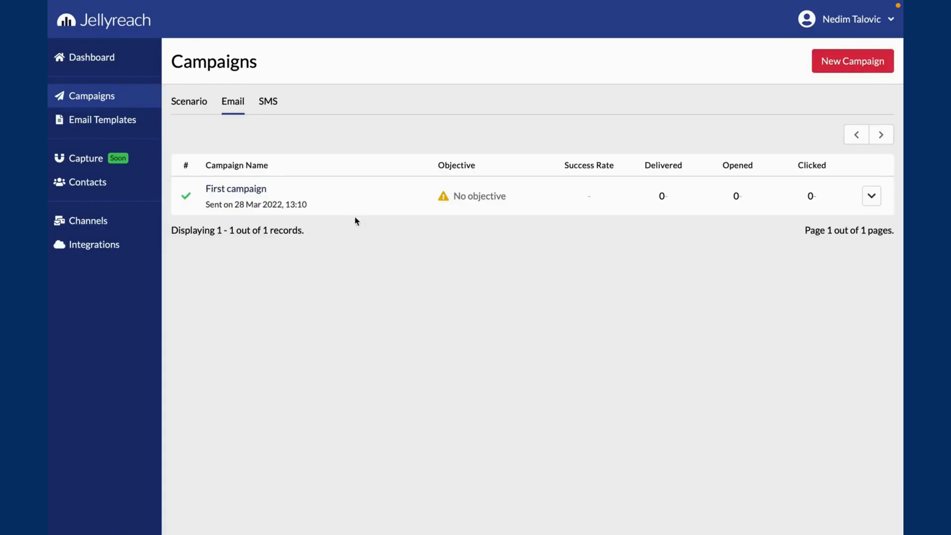
- Review the report of First campaign, checking its sent and delivered lists and the overview
left_click(261, 188)
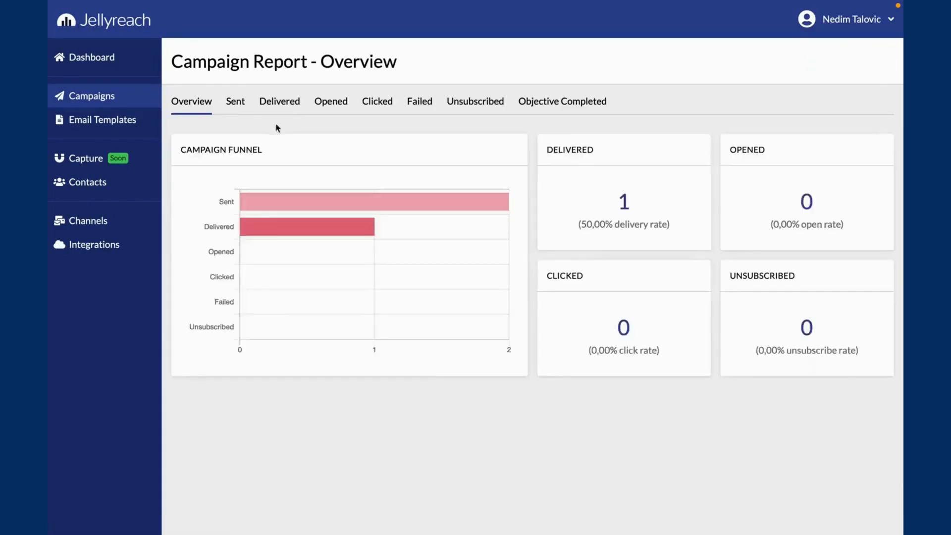
left_click(236, 106)
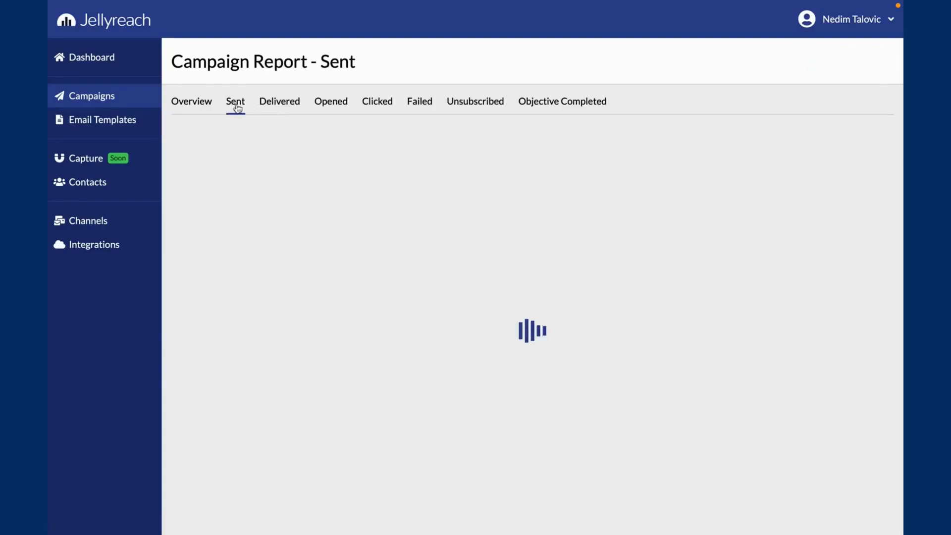
left_click(281, 105)
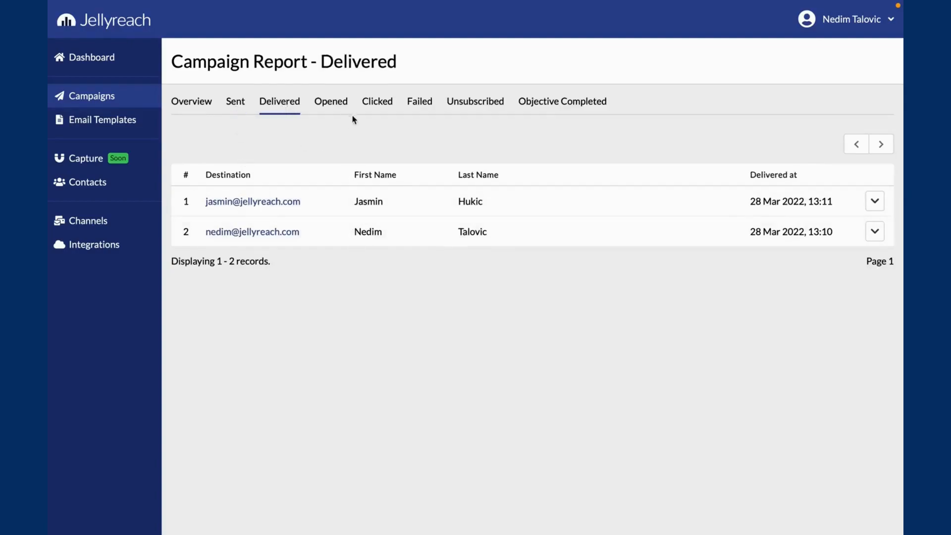
left_click(192, 107)
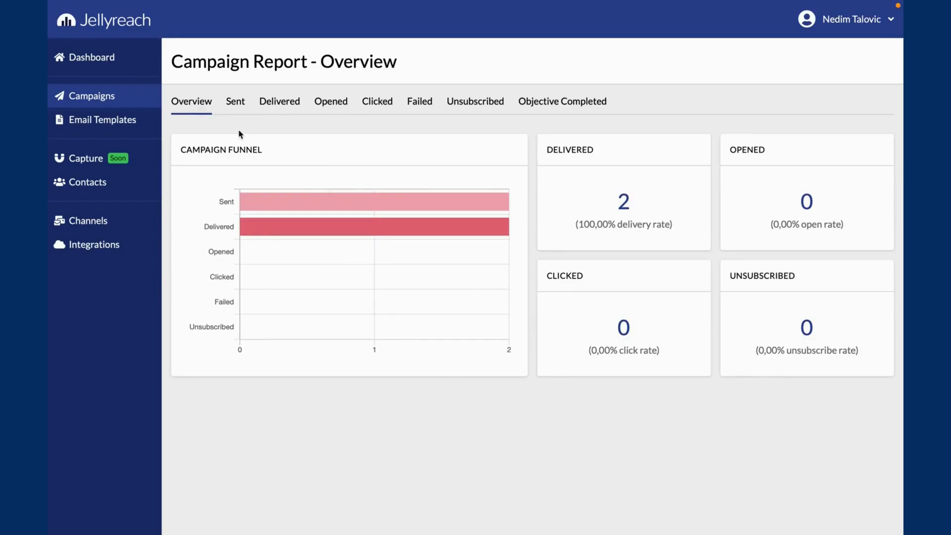
- Create a scenario campaign named "Welcome email" and start it from scratch
left_click(134, 106)
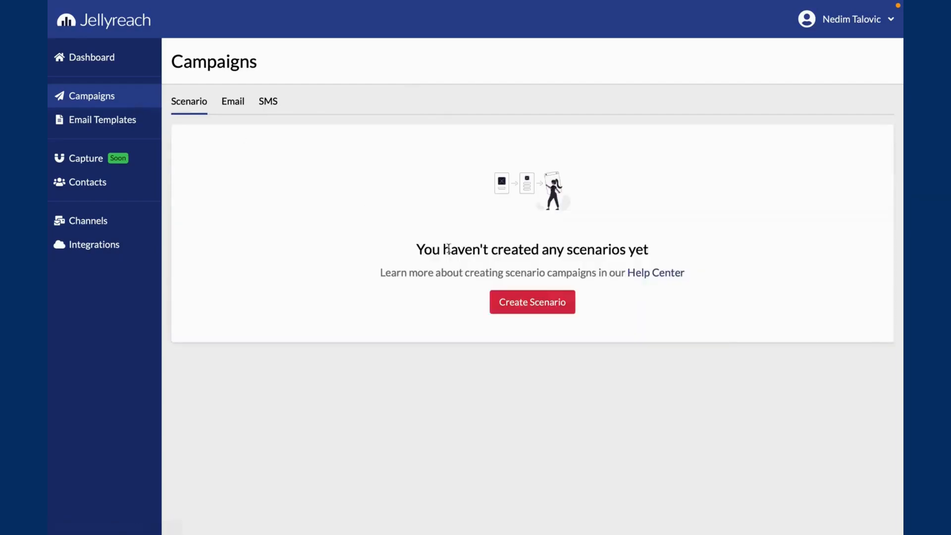
left_click(518, 304)
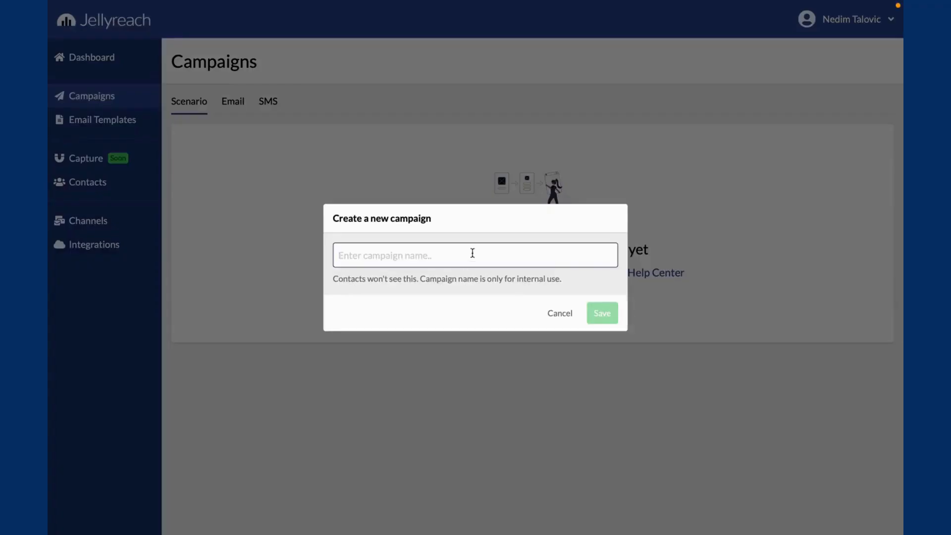
type("Welcome email")
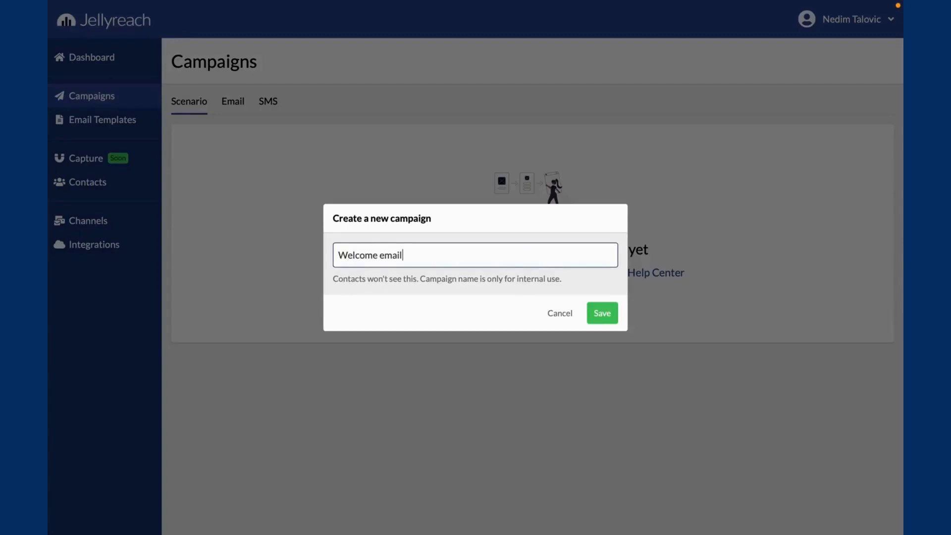
left_click(589, 313)
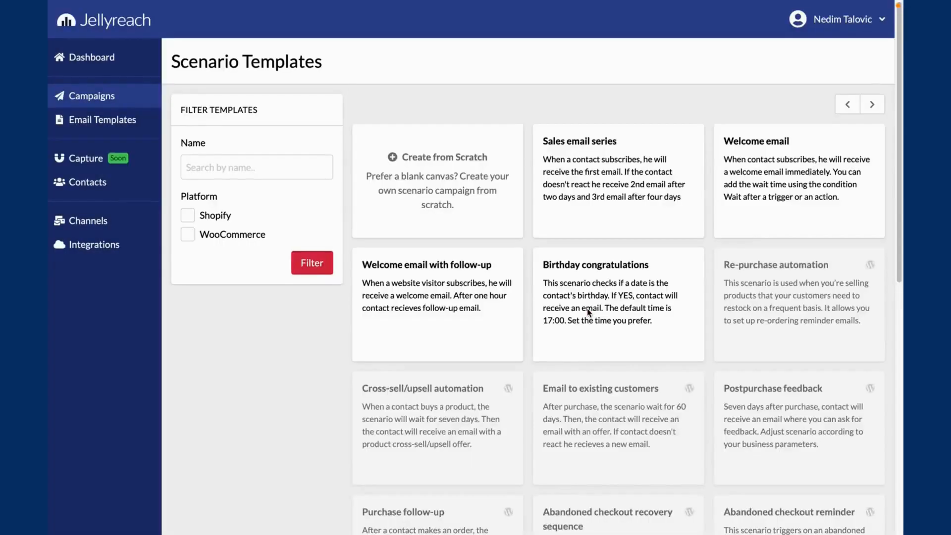
left_click(454, 202)
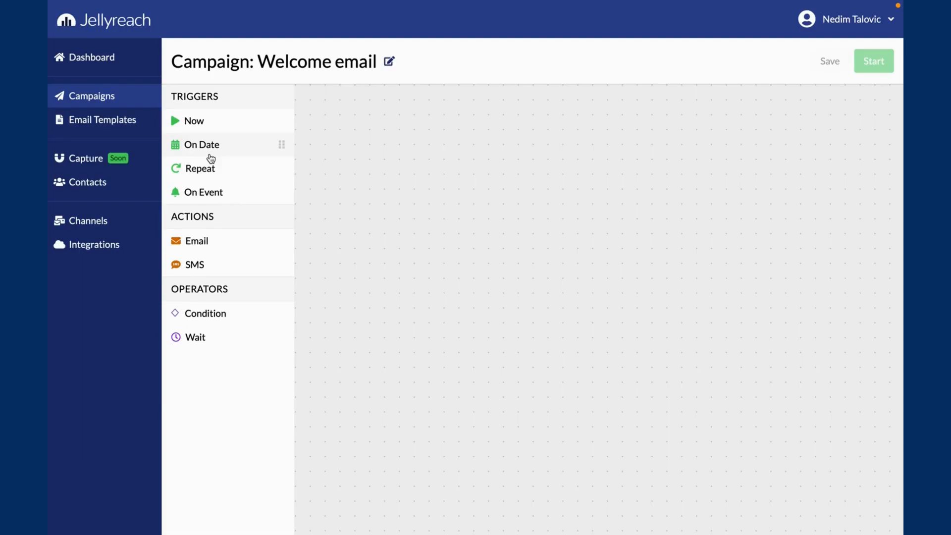
- Add an On Event trigger to the scenario canvas, set its event to Contact Created and adjust its position
left_click_drag(212, 191, 348, 160)
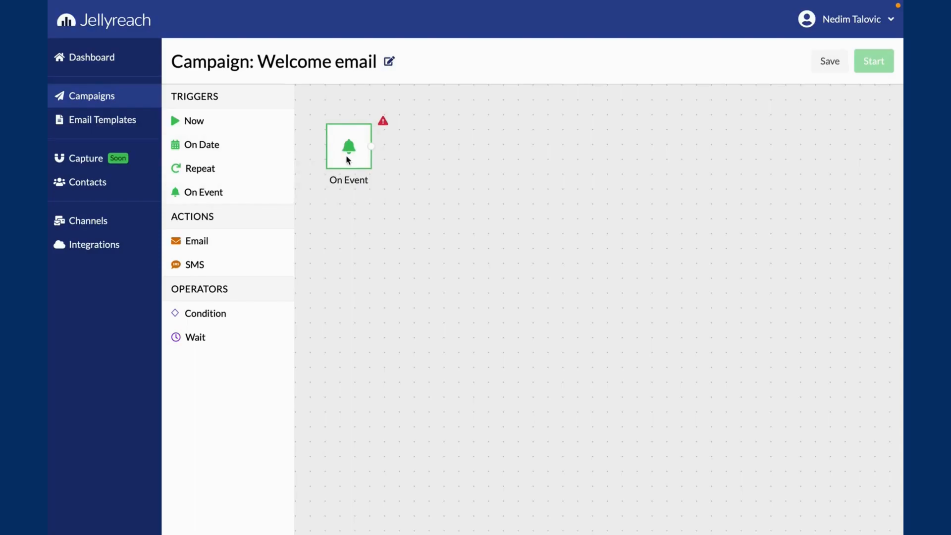
left_click(349, 159)
left_click(379, 263)
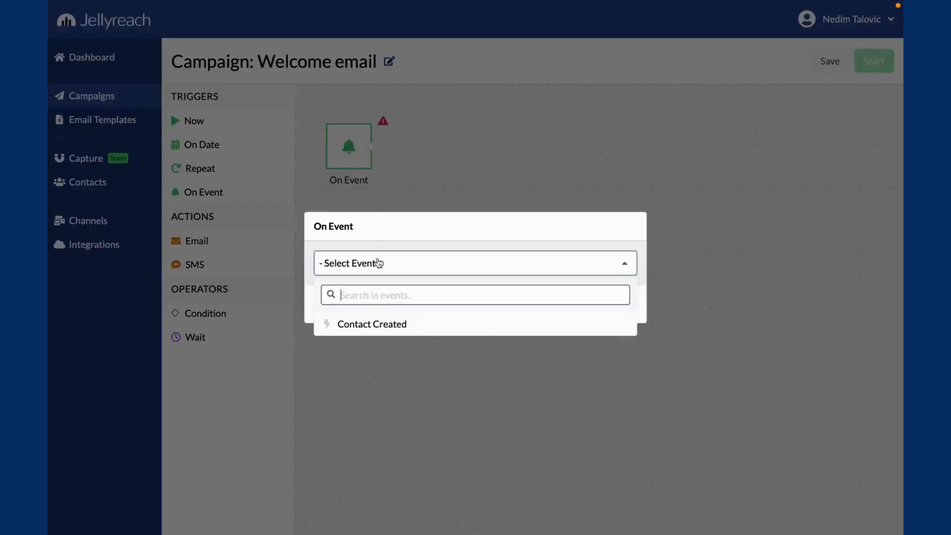
left_click(379, 324)
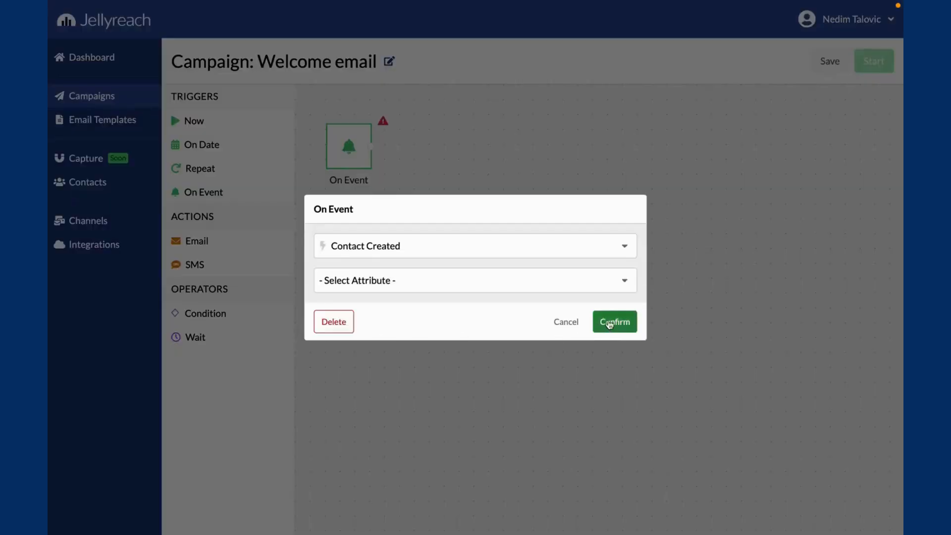
left_click(609, 323)
left_click_drag(351, 163, 373, 165)
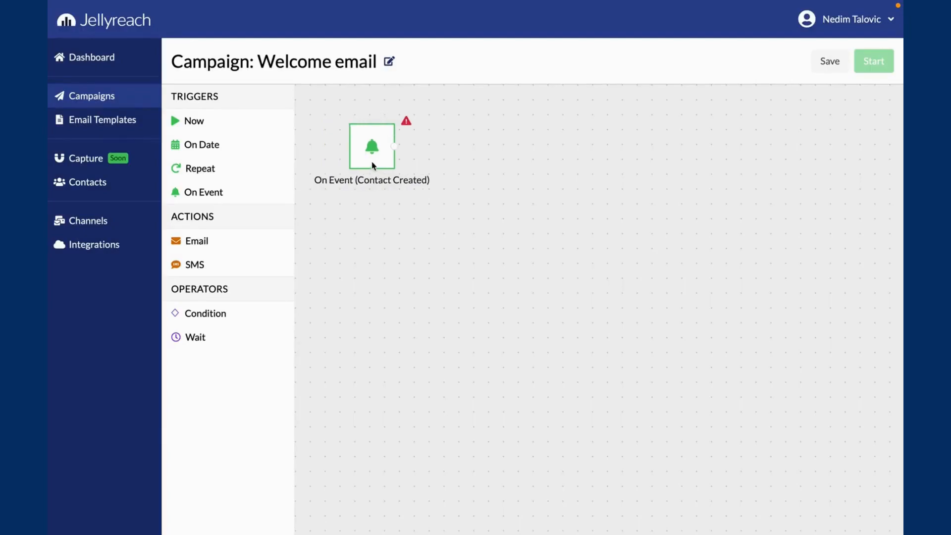
- Add an Email action connected to the Contact Created trigger and set its subject to "Welcome to Jellyreach"
left_click_drag(239, 245, 488, 160)
left_click(486, 169)
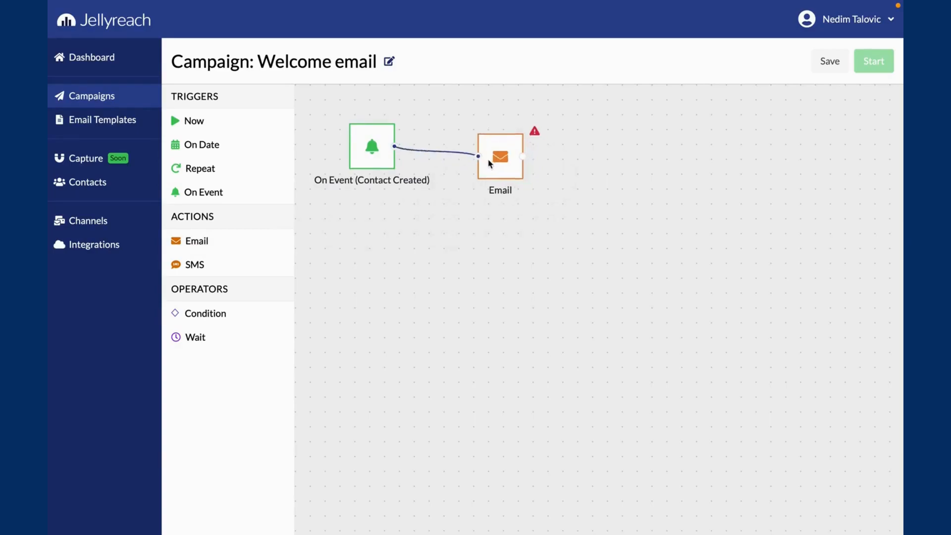
left_click(488, 163)
left_click(795, 80)
left_click(713, 106)
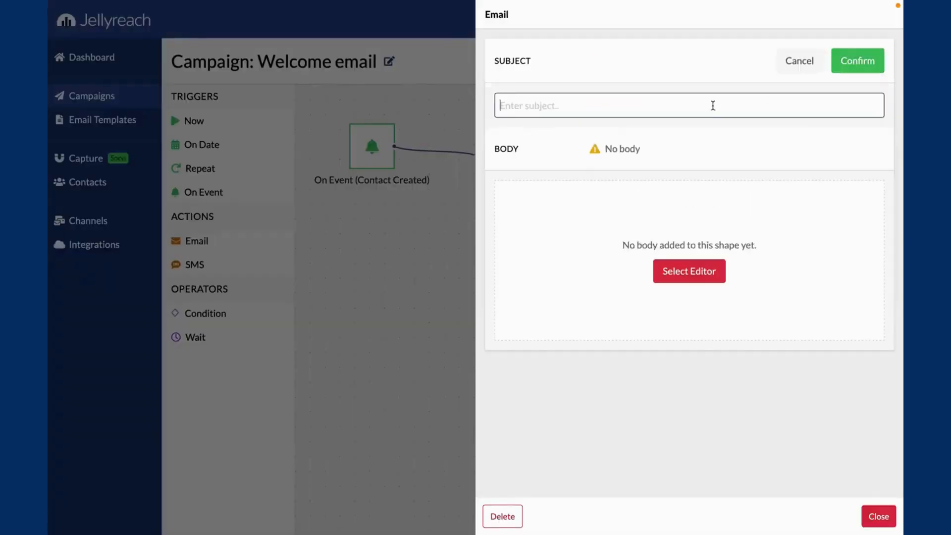
type("H")
key("BackSpace")
type("Welcome to Jelly")
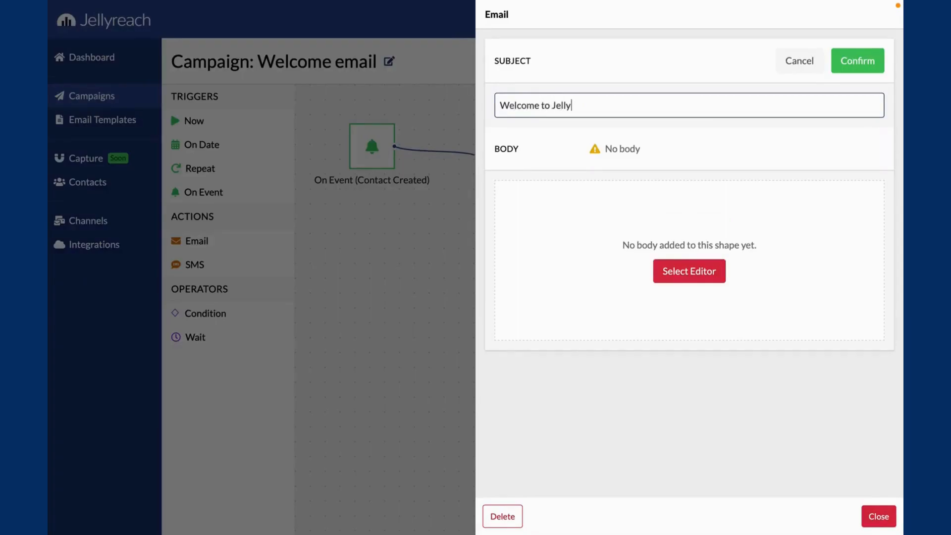
type("reach")
left_click(862, 62)
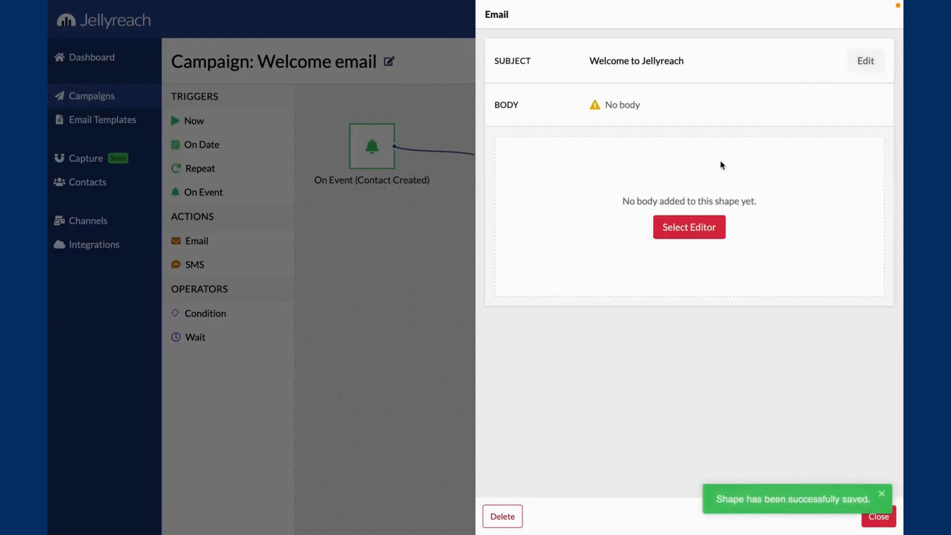
- Use the Simple Text basic layout as the Email action's body and return to the scenario canvas
left_click(689, 228)
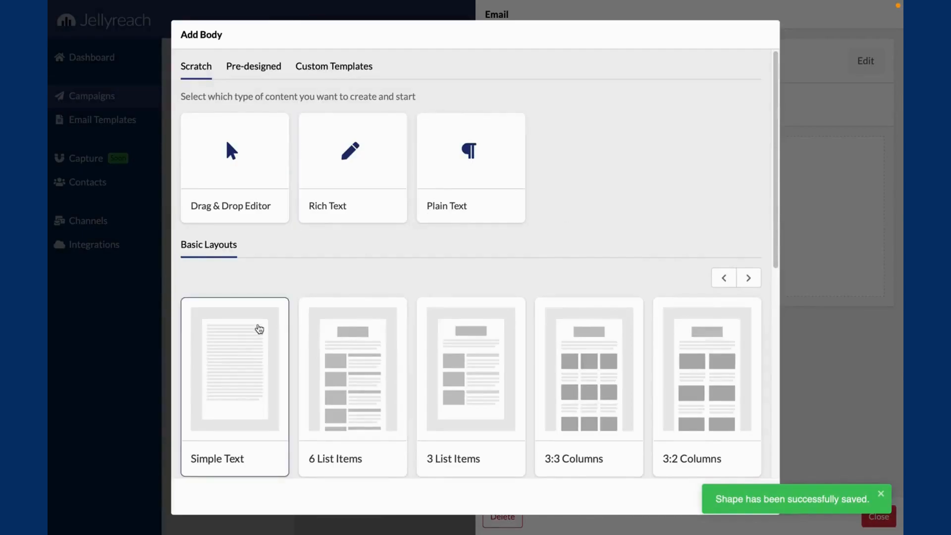
left_click(257, 329)
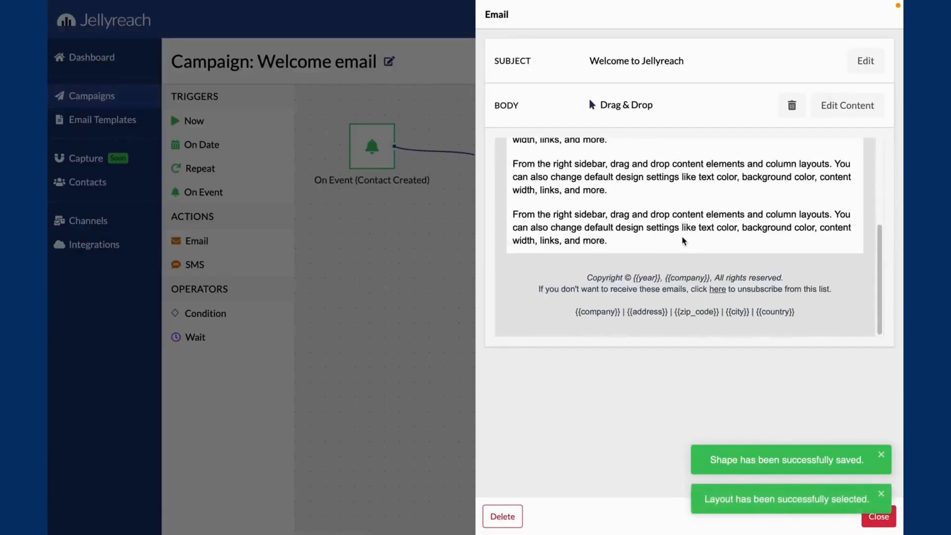
left_click(430, 223)
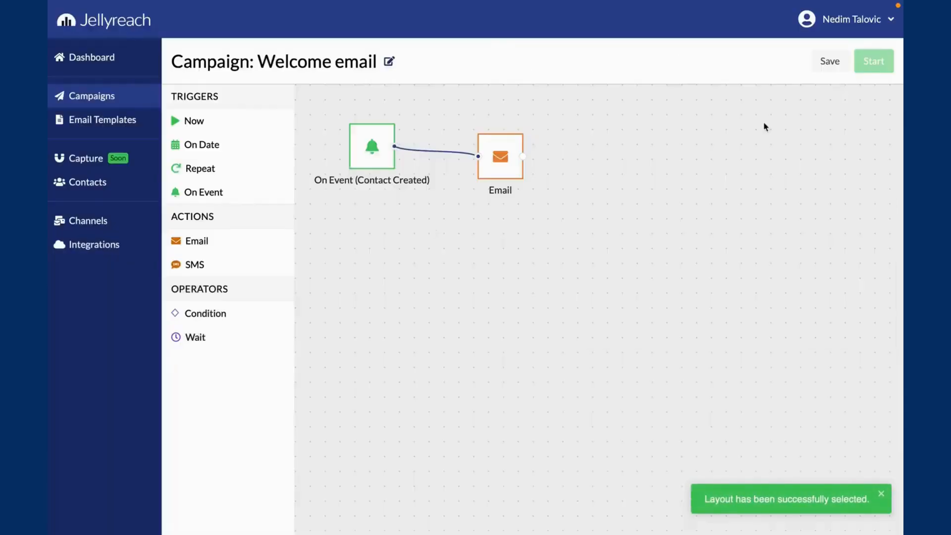
- Save the Welcome email scenario and start it with No Objective
left_click(827, 61)
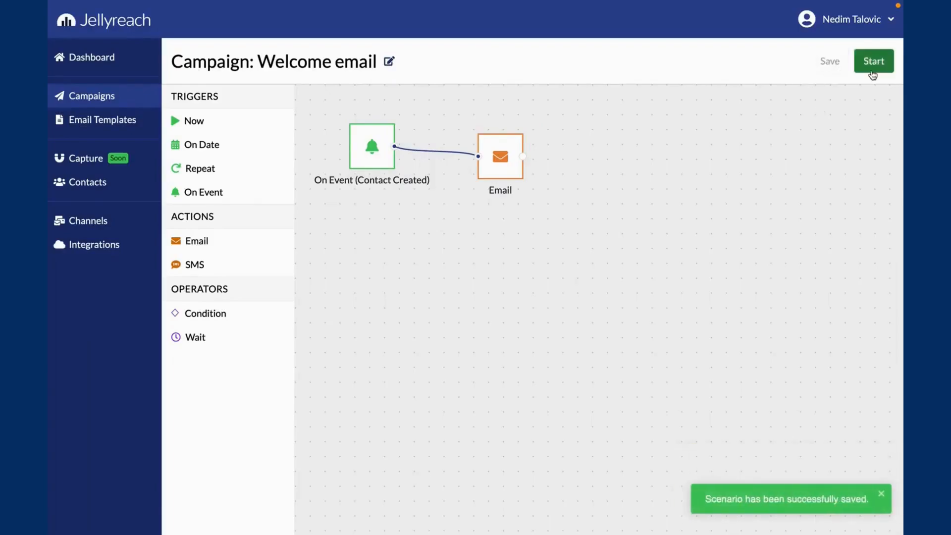
left_click(874, 61)
left_click(349, 254)
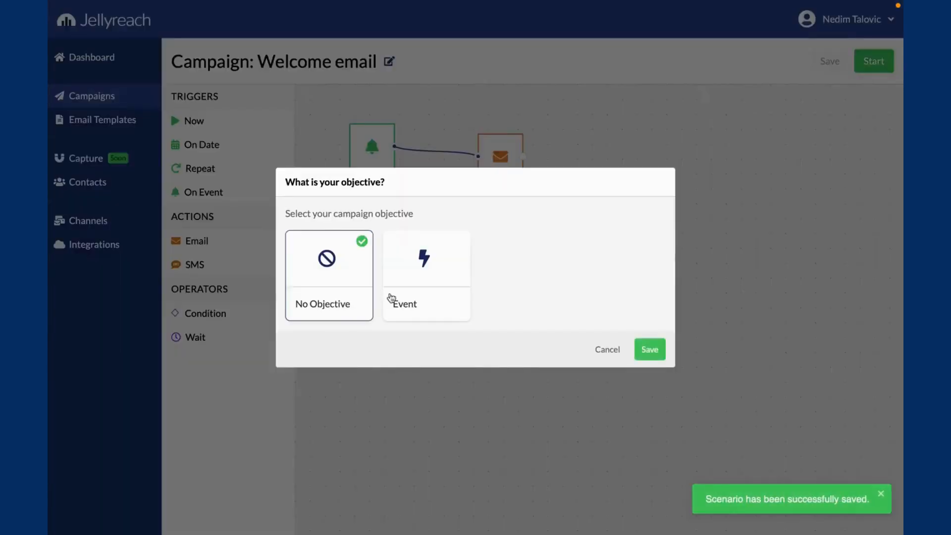
left_click(649, 350)
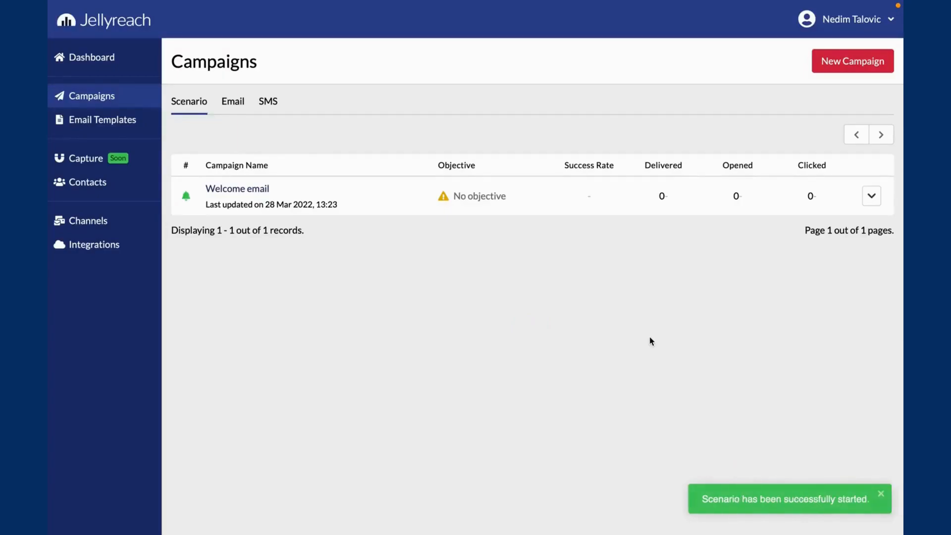
- Create a scenario campaign named "Birthday Campaign" from scratch on a blank canvas
left_click(838, 69)
left_click(474, 254)
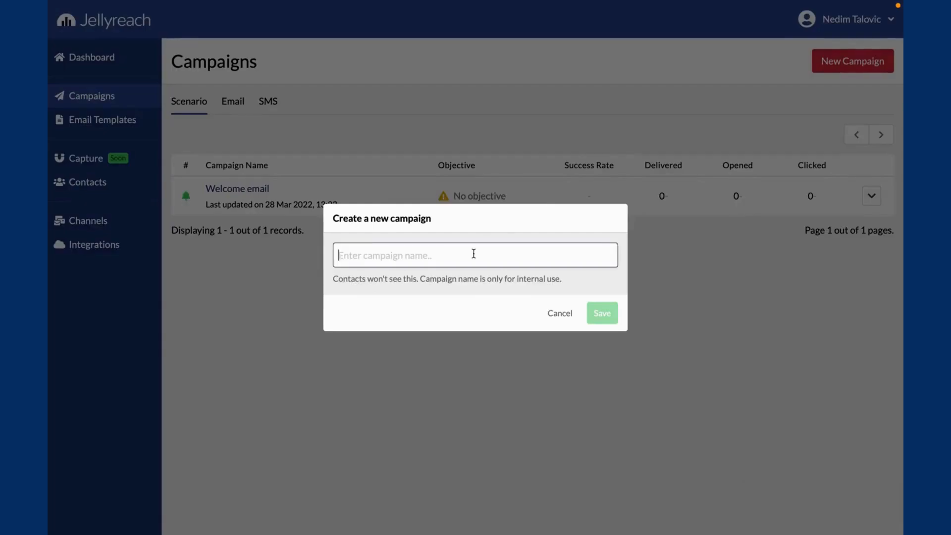
type("Birthday Campaign")
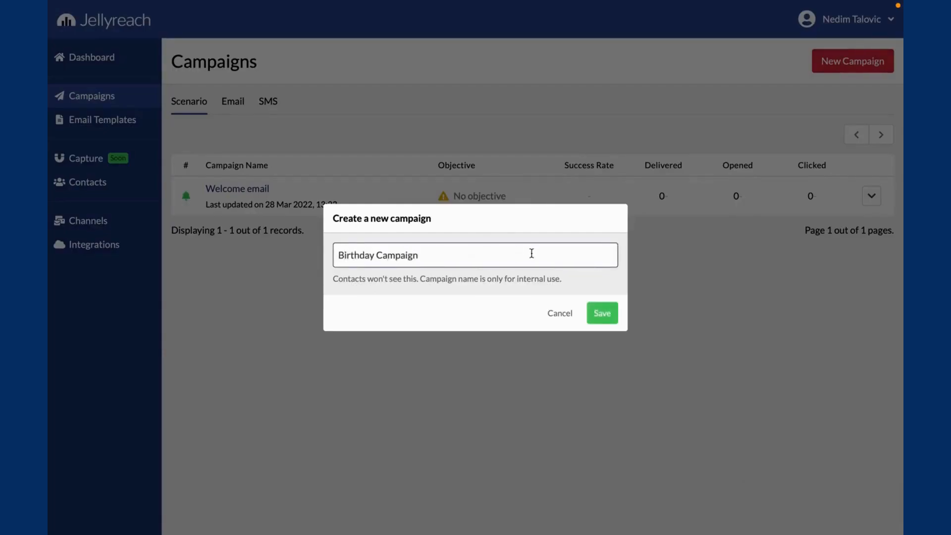
left_click(595, 307)
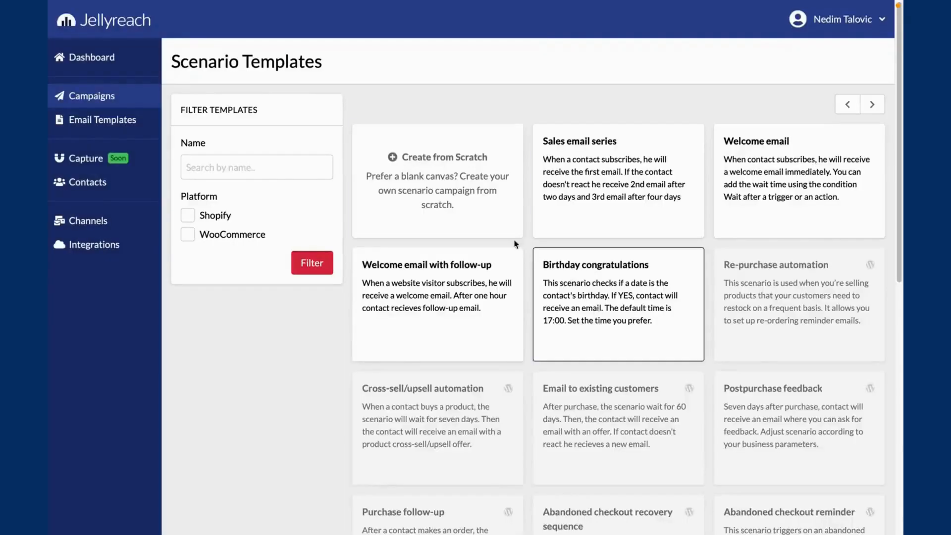
left_click(447, 166)
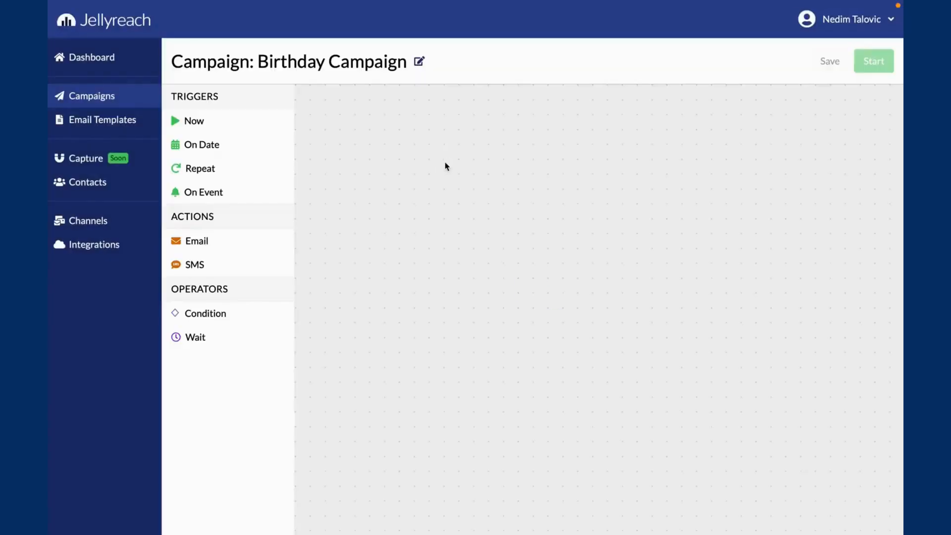
- Add a Repeat trigger to the canvas that runs every 1 days, starting from 2022-03-29 at 12:00
left_click_drag(274, 168, 351, 170)
left_click(351, 170)
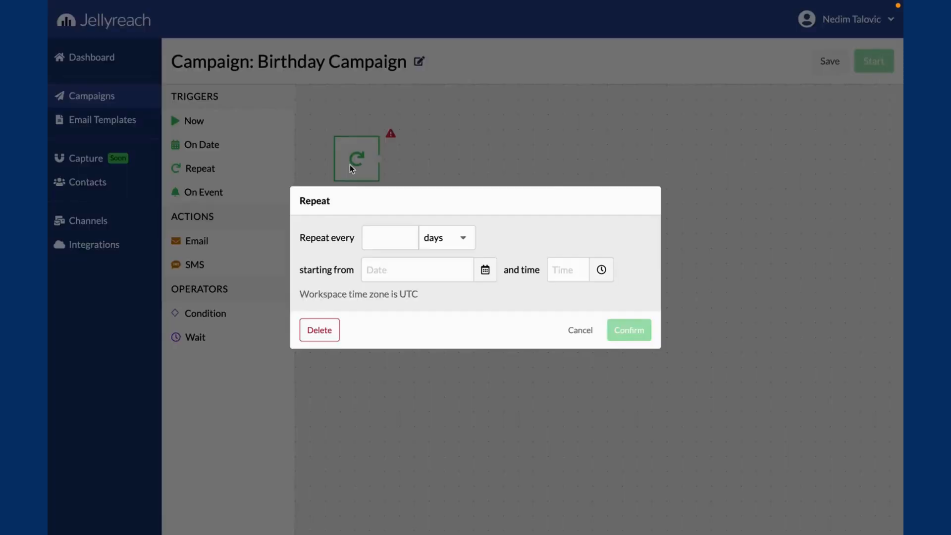
left_click(385, 237)
type("1")
left_click(391, 271)
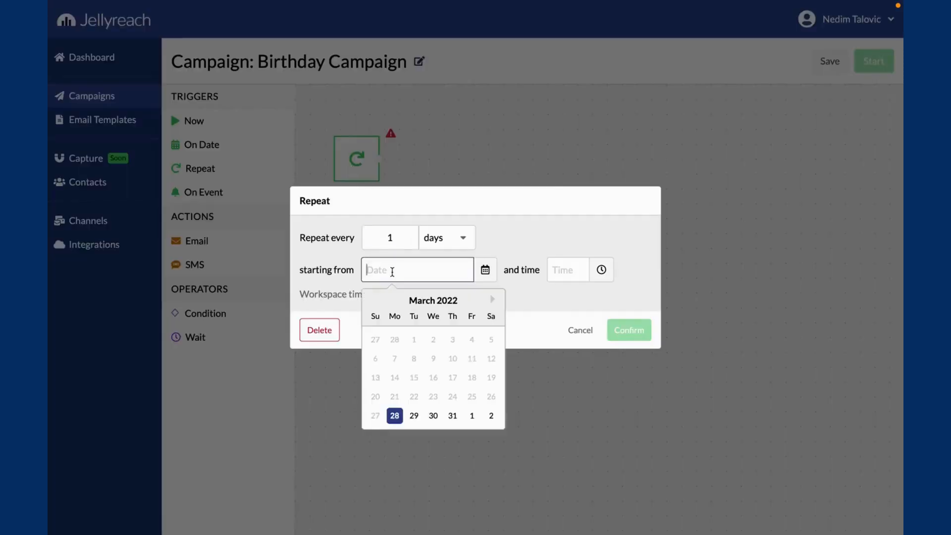
left_click(414, 415)
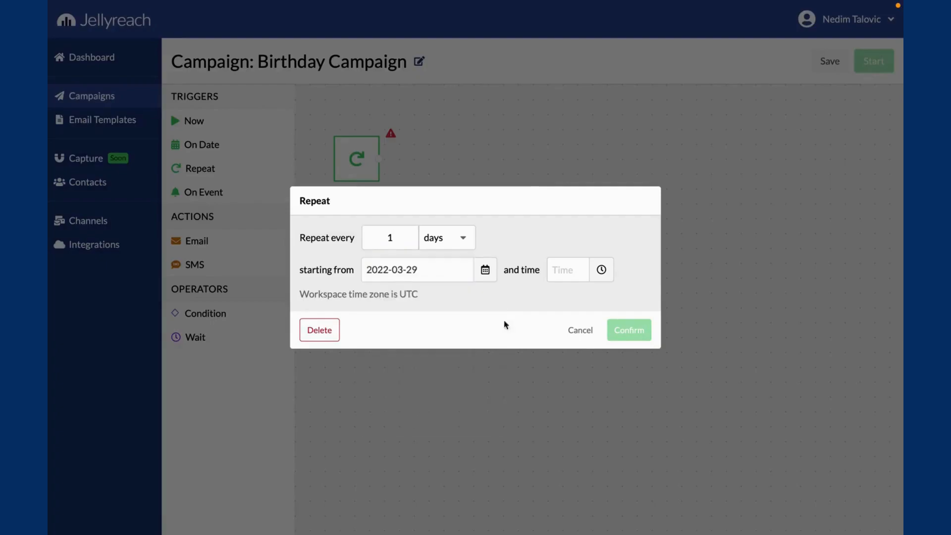
left_click(568, 278)
left_click_drag(596, 392, 593, 375)
left_click(582, 385)
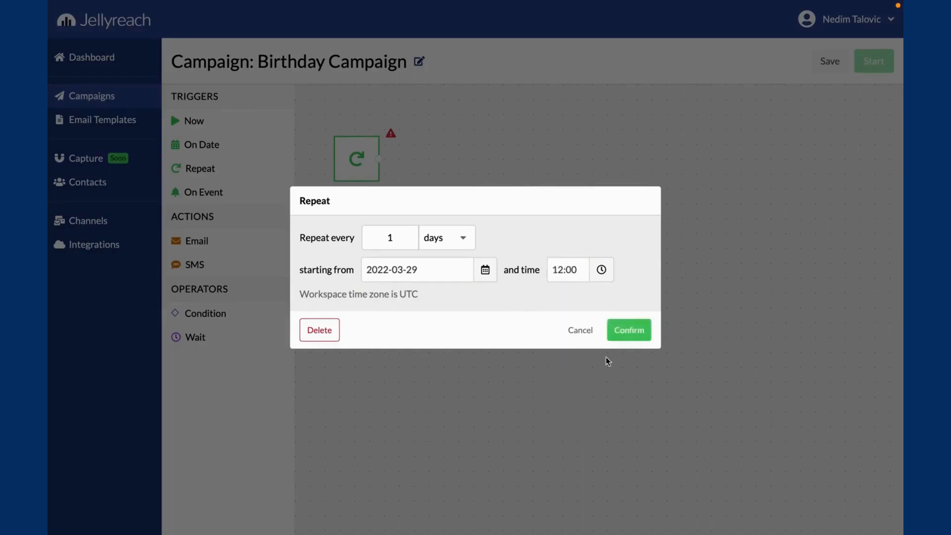
left_click(627, 339)
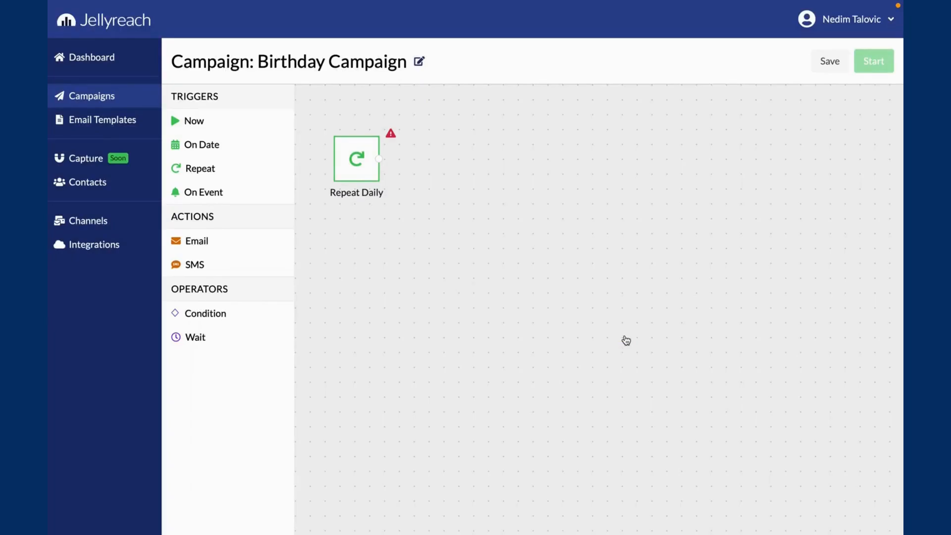
- Add a Condition connected to the Repeat Daily trigger and name it "Birthday today?"
left_click_drag(225, 317, 441, 174)
left_click_drag(378, 161, 469, 169)
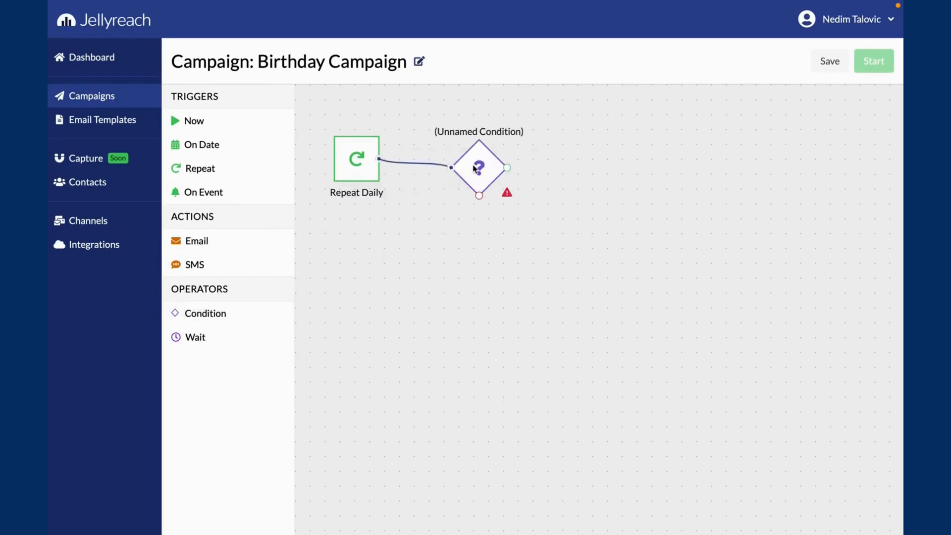
left_click(473, 168)
left_click(862, 59)
left_click(730, 105)
type("Birthday today?")
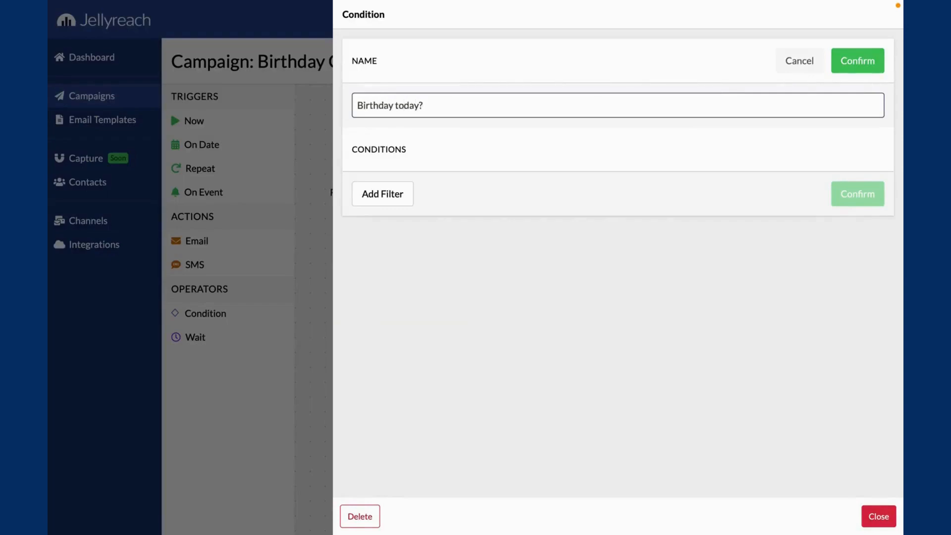
left_click(857, 62)
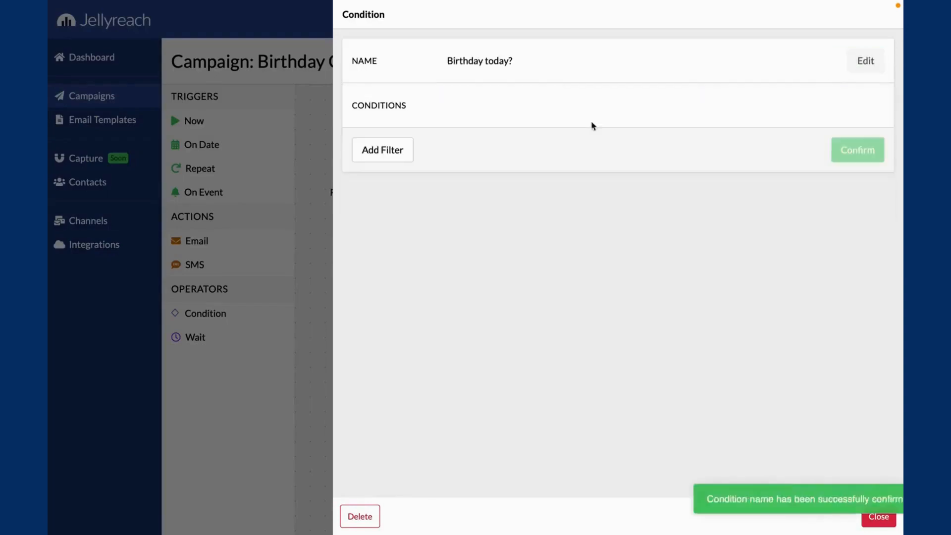
- Add a filter to the condition for contacts whose Birthday is Today, confirm it and return to the canvas
left_click(390, 156)
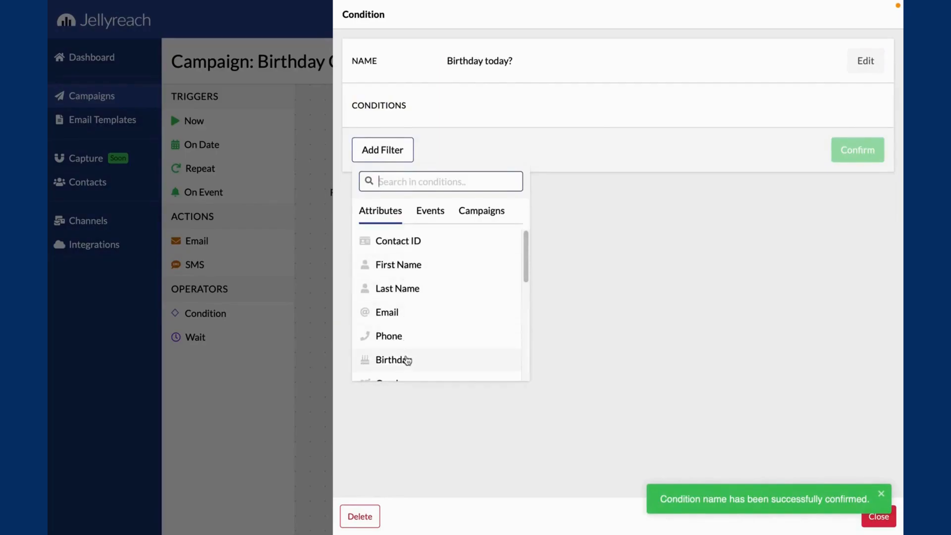
left_click(406, 361)
left_click(384, 238)
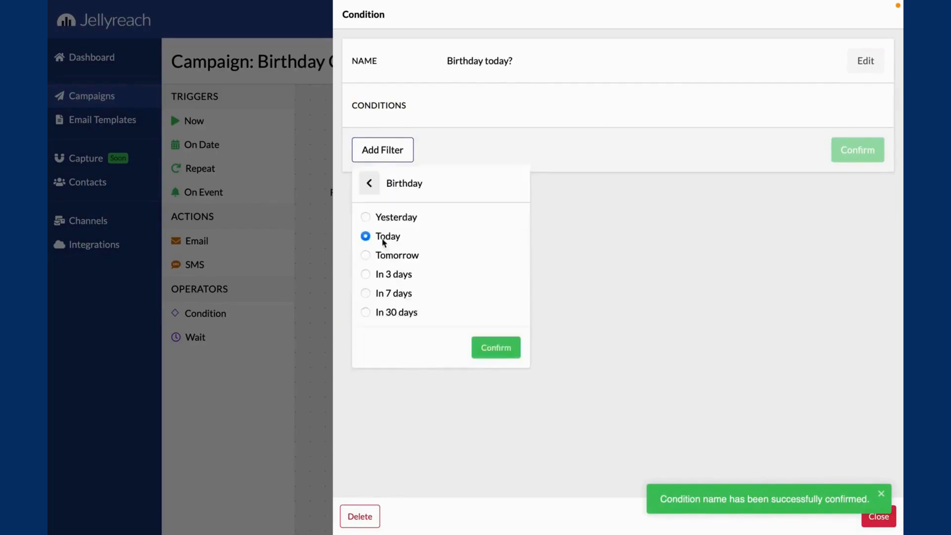
left_click(488, 355)
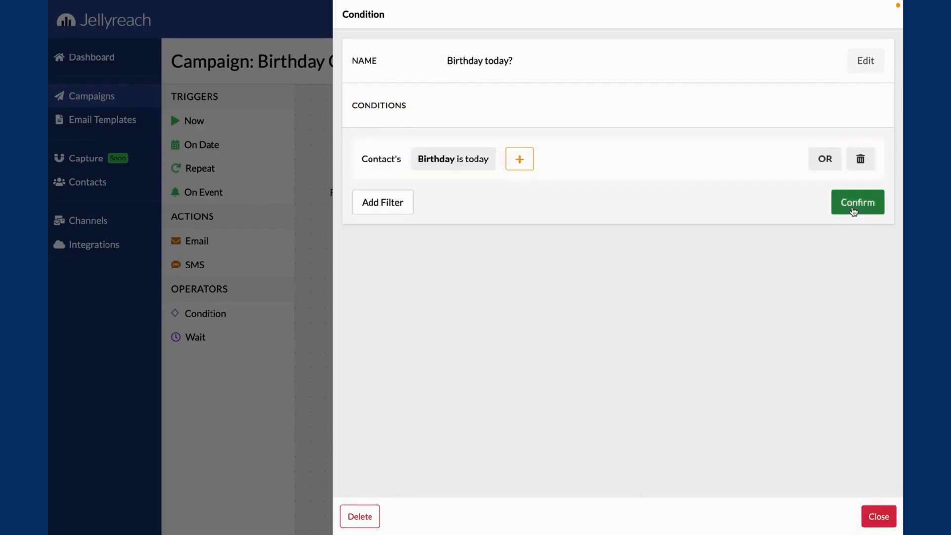
left_click(853, 205)
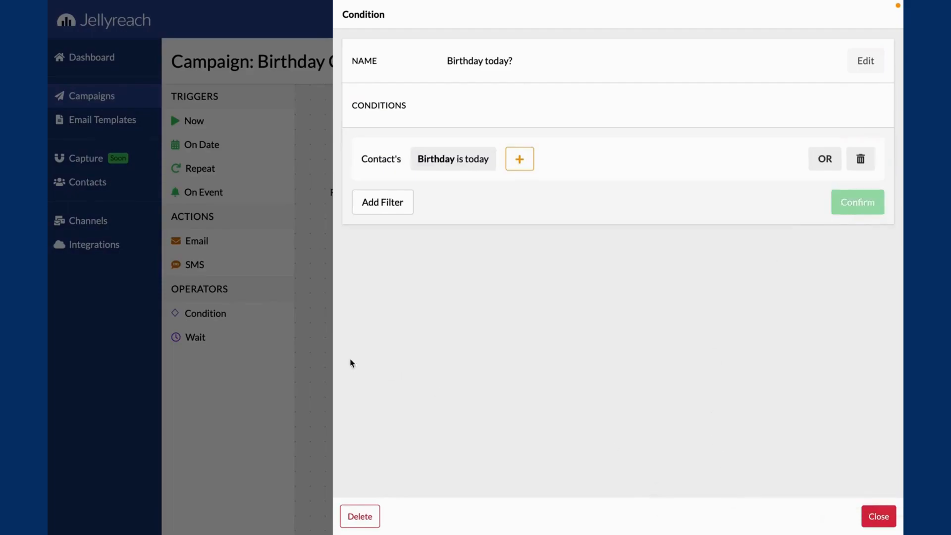
left_click(319, 351)
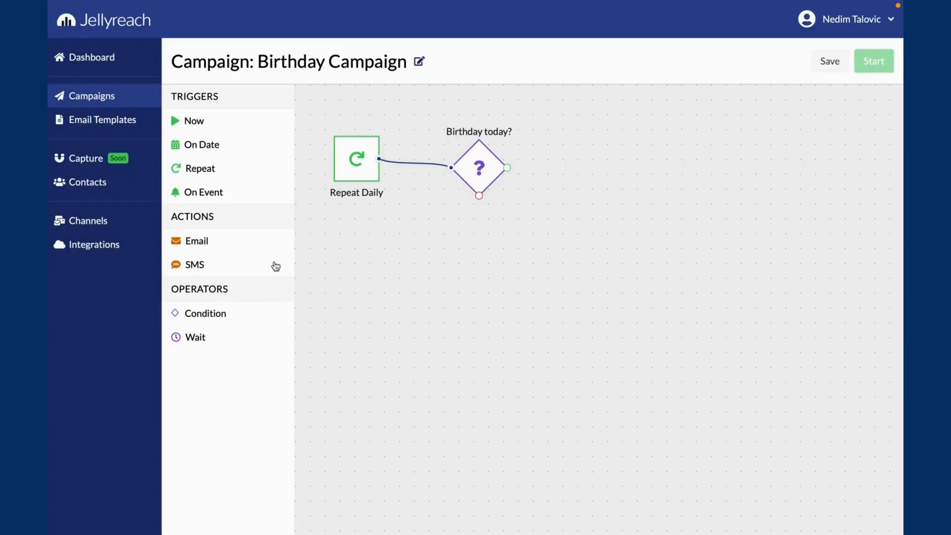
- Add an Email action connected to the condition's green output and set its subject to "Happy Birthday, {{contact.first_name}}!"
left_click_drag(251, 241, 600, 166)
left_click_drag(507, 168, 594, 170)
left_click(594, 170)
left_click(852, 61)
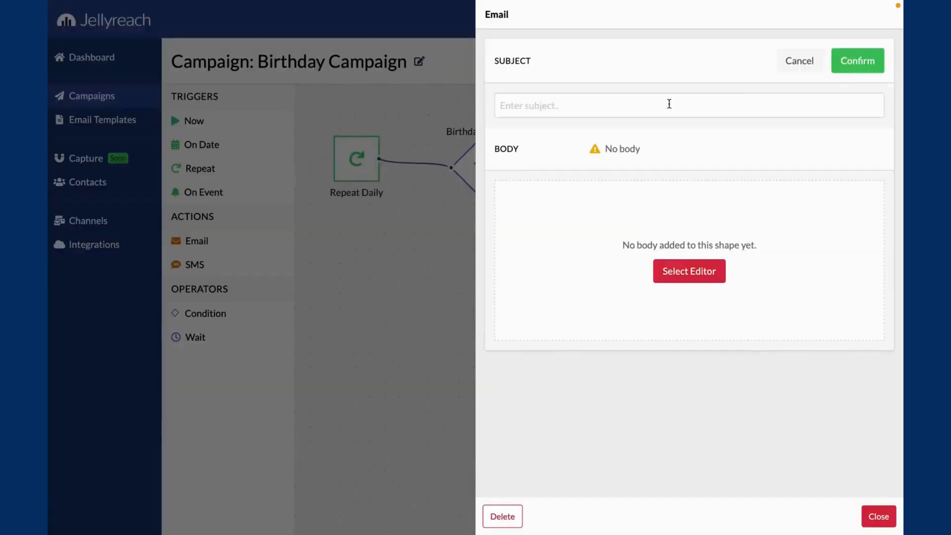
type("Happy ")
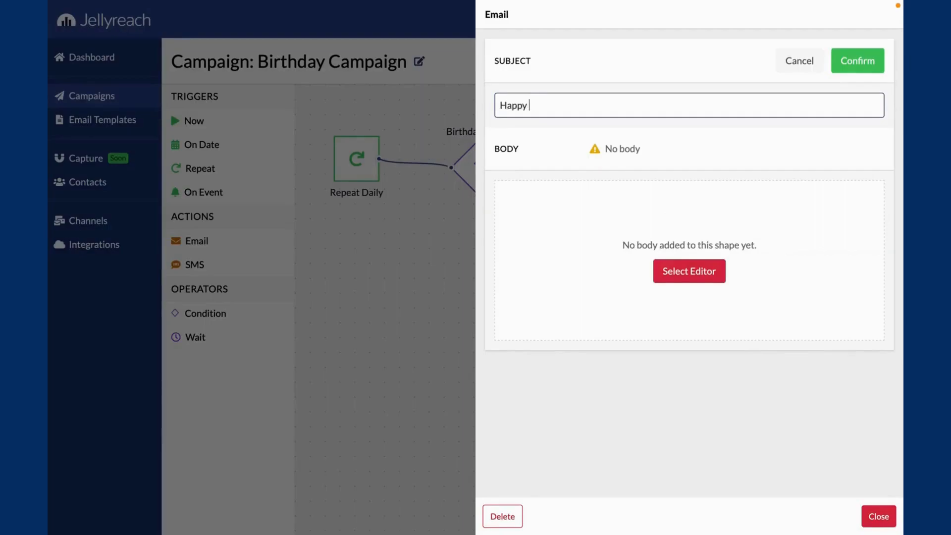
type("Birthday, {{contact.first_name}}!")
left_click(858, 60)
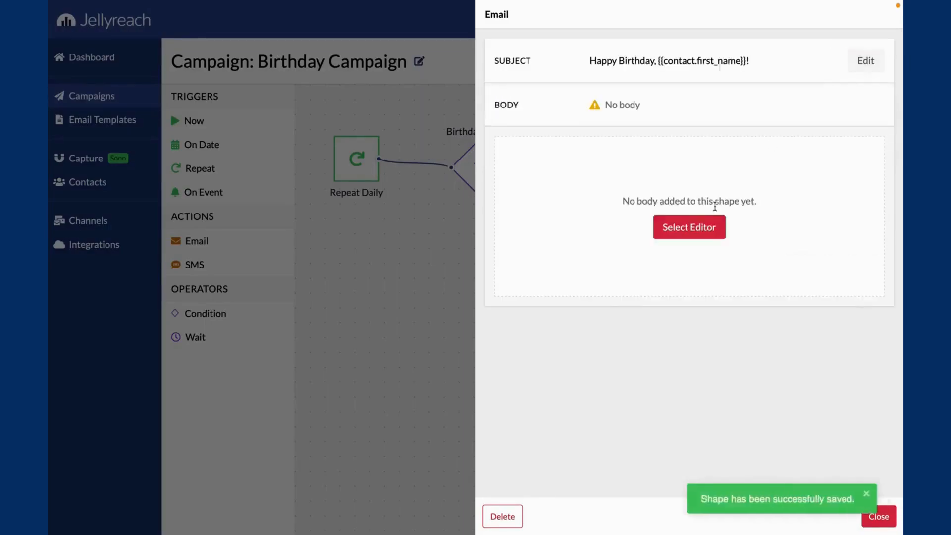
- Use a Drag & Drop layout with a logo and text as the birthday email's body and return to the canvas
left_click(686, 225)
left_click(235, 346)
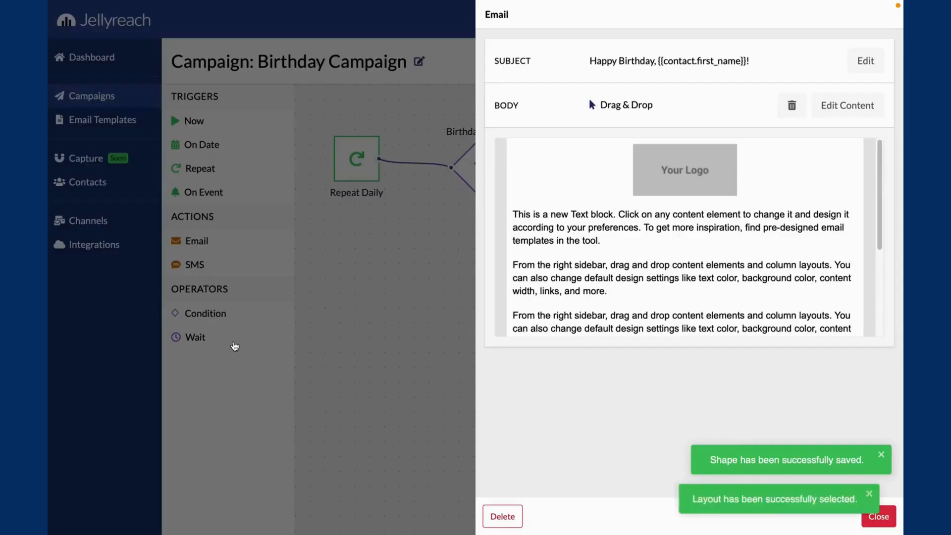
left_click(364, 303)
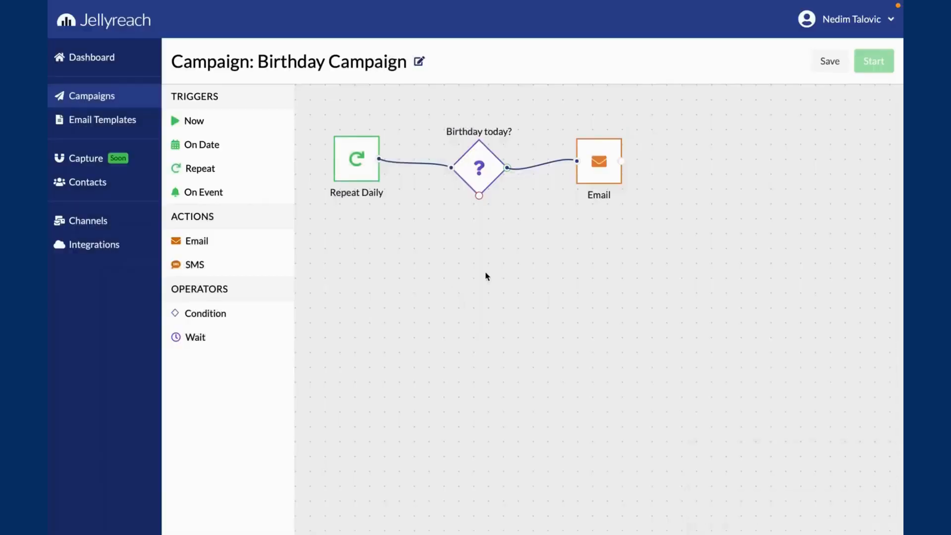
- Save the Birthday Campaign scenario, start it with No Objective and dismiss the notification
left_click(830, 60)
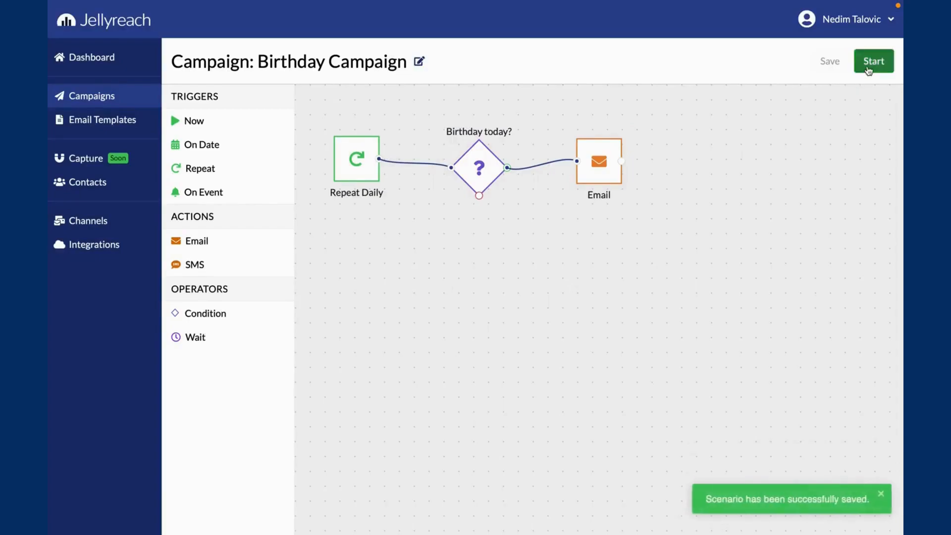
left_click(874, 61)
left_click(343, 254)
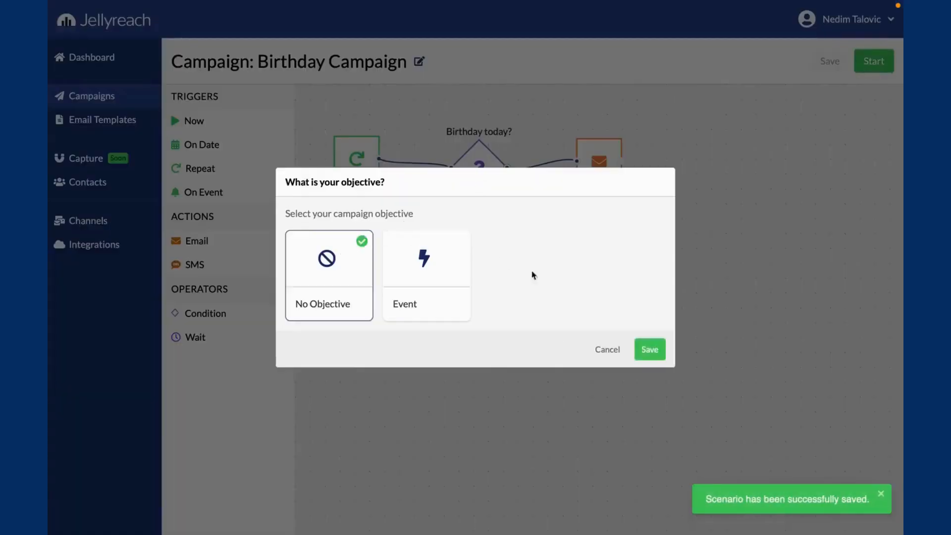
left_click(646, 350)
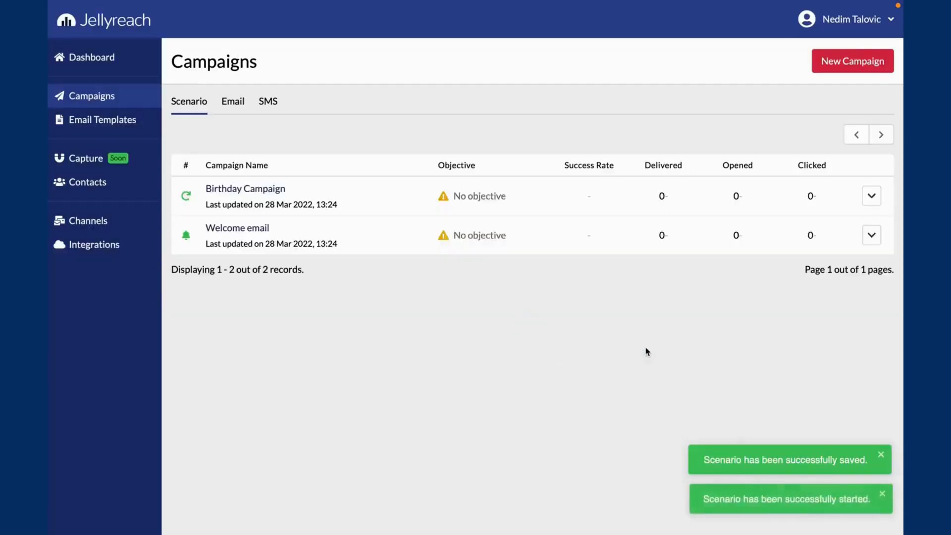
left_click(728, 501)
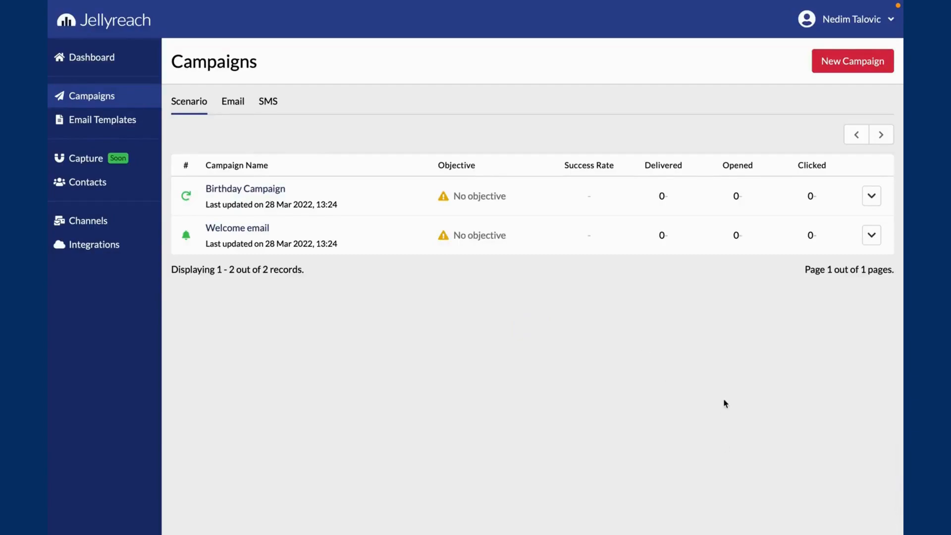
- Open the account settings and review the contact attributes and the event definitions
left_click(841, 31)
left_click(832, 47)
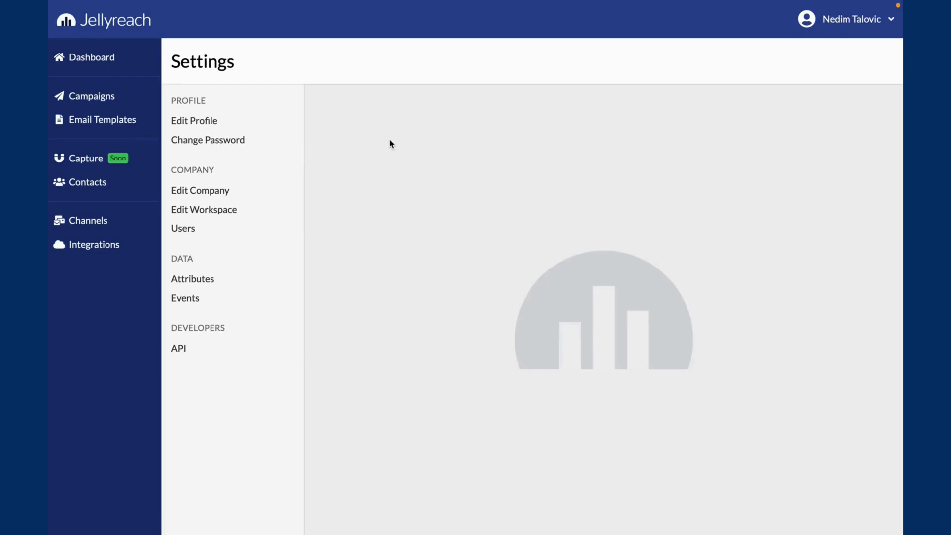
left_click(199, 280)
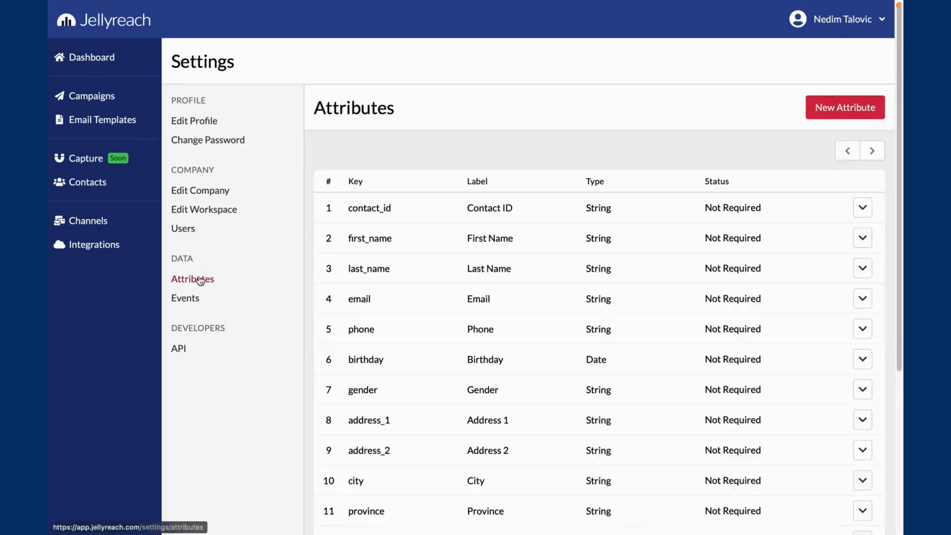
scroll(510, 191, "down", 5)
scroll(512, 191, "up", 5)
left_click(226, 298)
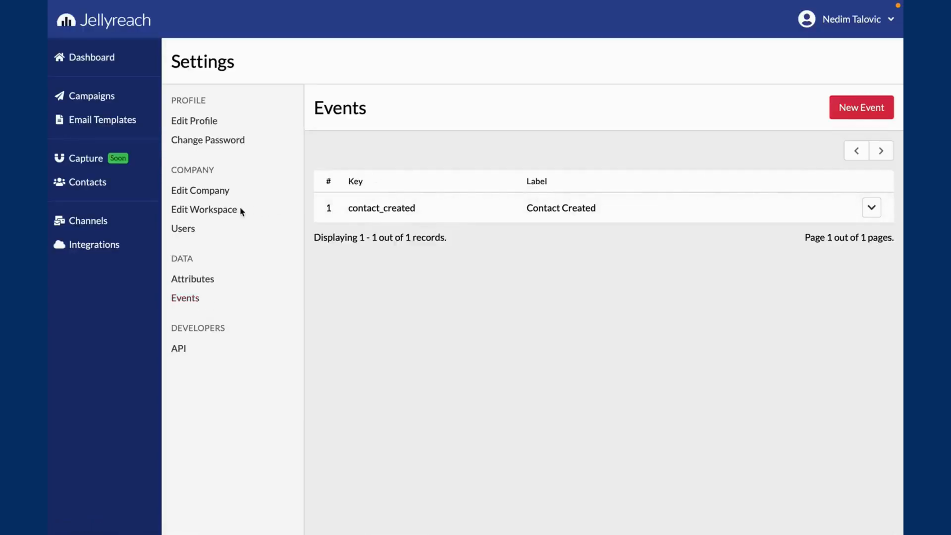
- Review the workspace's data format settings and browse the available time zones without choosing another one
left_click(228, 210)
scroll(455, 253, "down", 1)
left_click(554, 283)
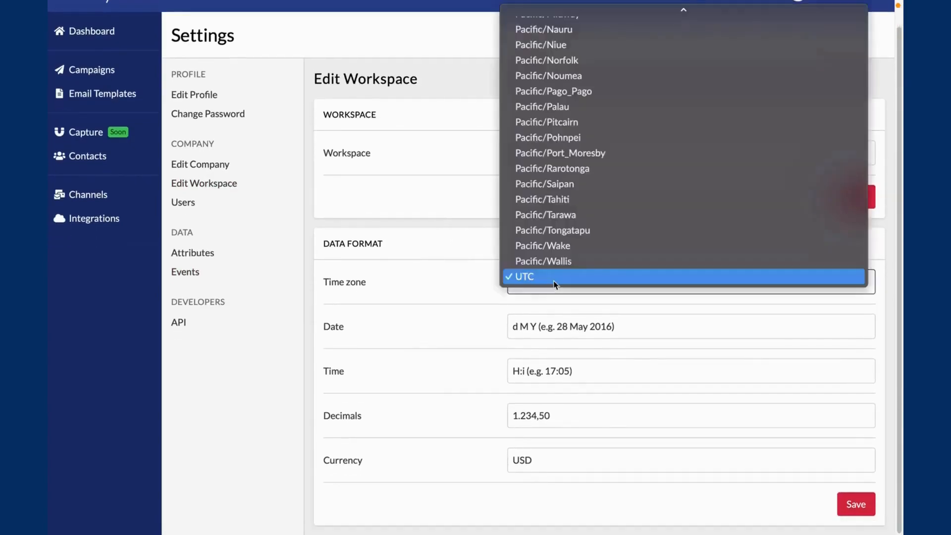
scroll(572, 216, "up", 15)
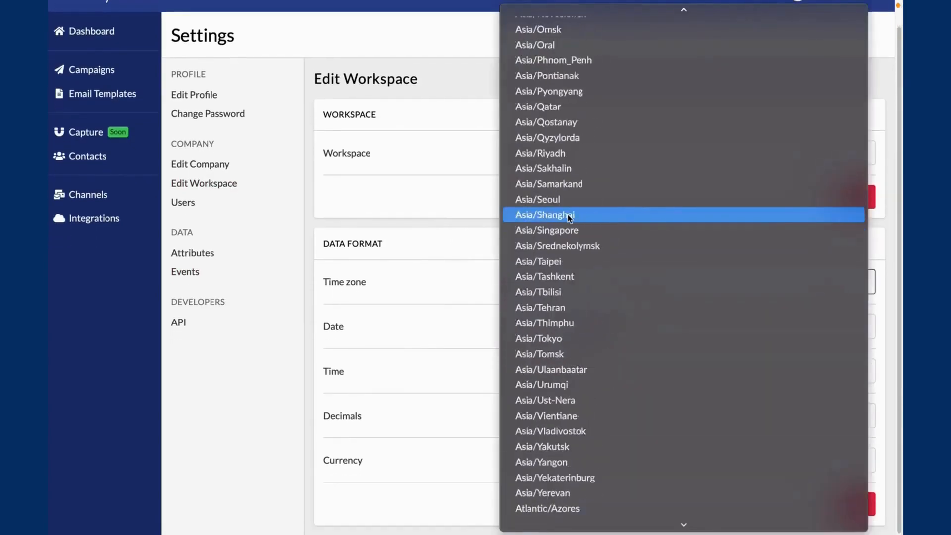
left_click(455, 214)
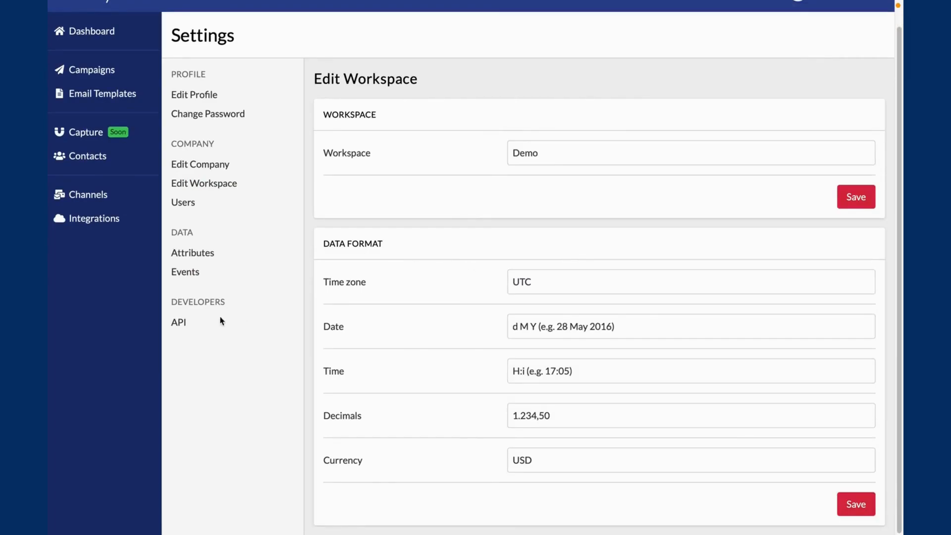
- Generate an API key in the developer settings and dismiss the notification
left_click(181, 323)
left_click(826, 110)
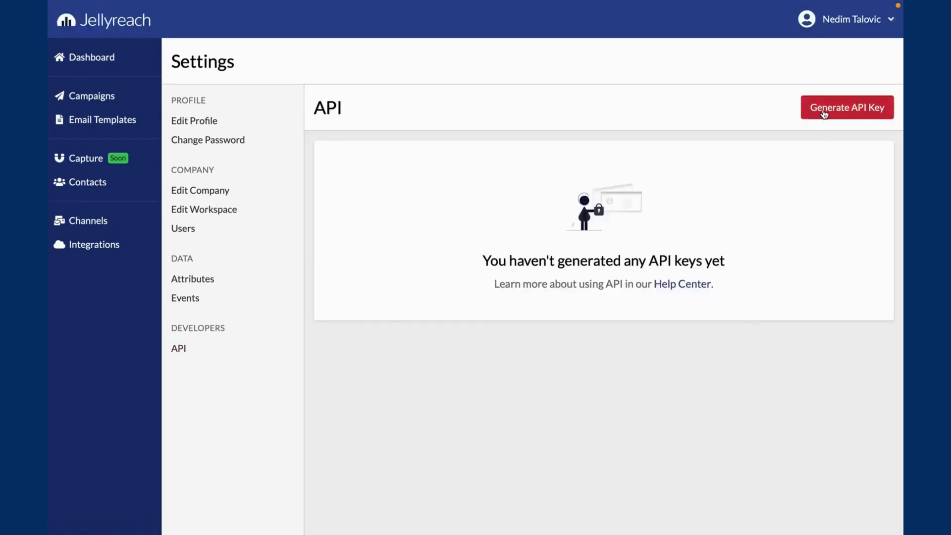
left_click(717, 501)
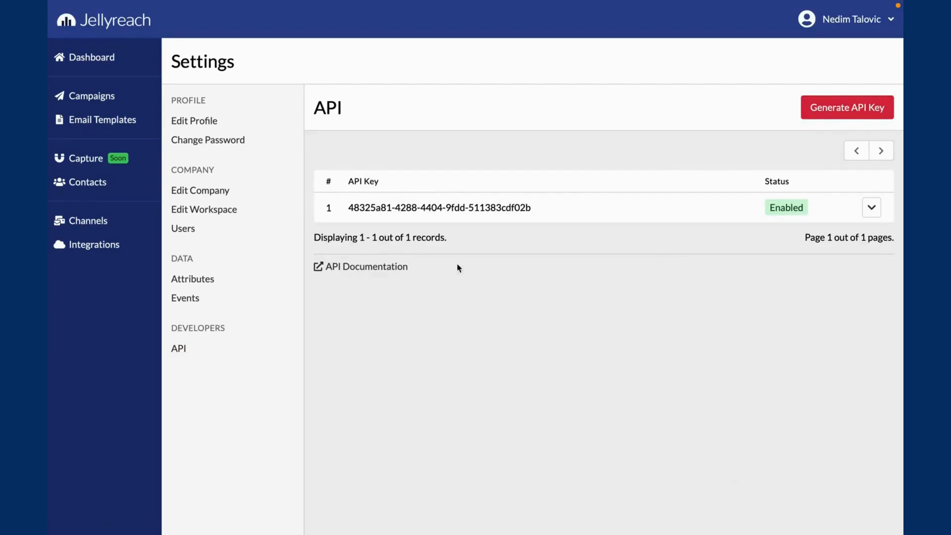
left_click_drag(458, 268, 327, 255)
left_click(458, 275)
- Open the workspace list, view the New Workspace form without creating one, and select the Demo workspace
left_click(828, 30)
left_click(825, 68)
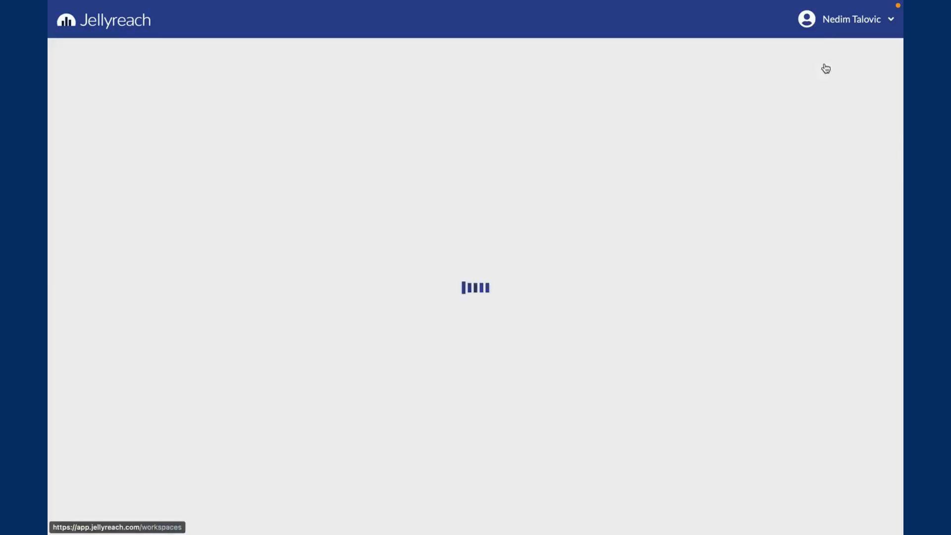
left_click(471, 207)
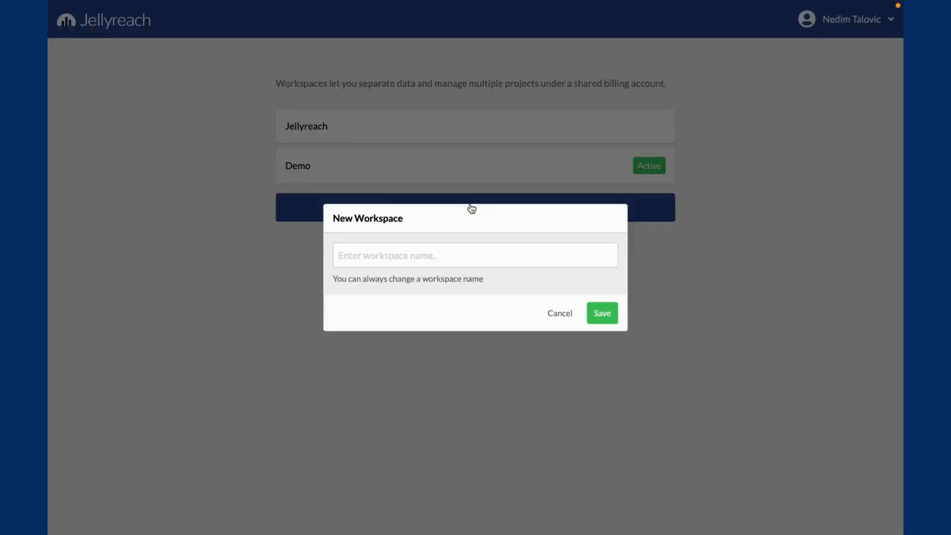
left_click(477, 180)
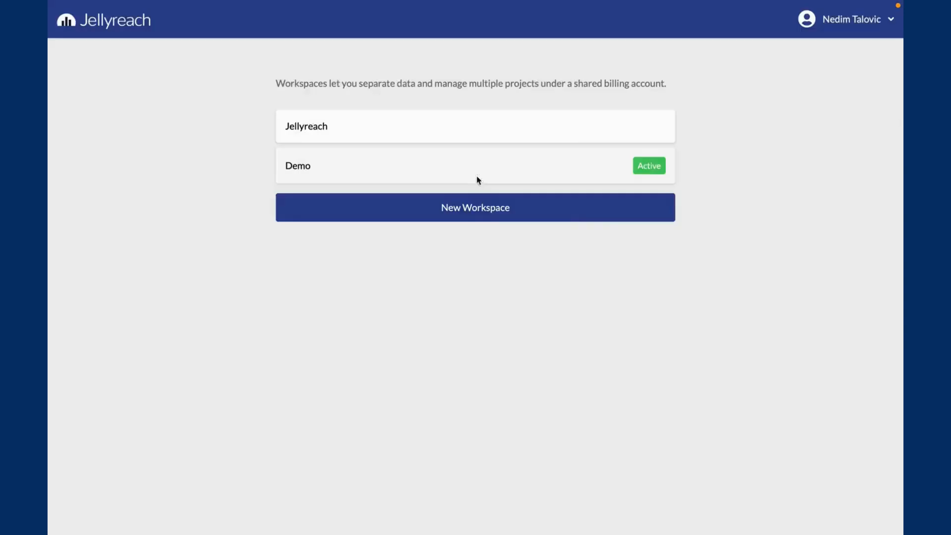
left_click(476, 181)
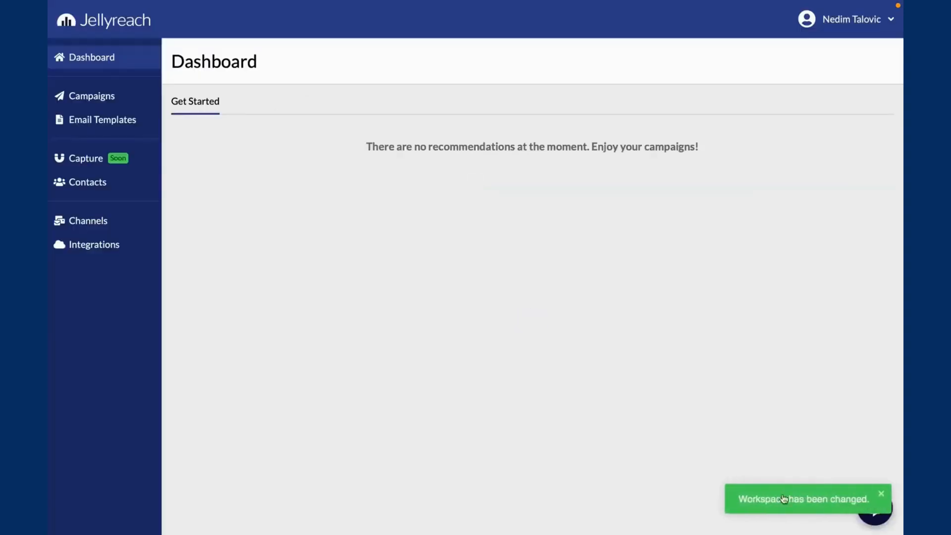